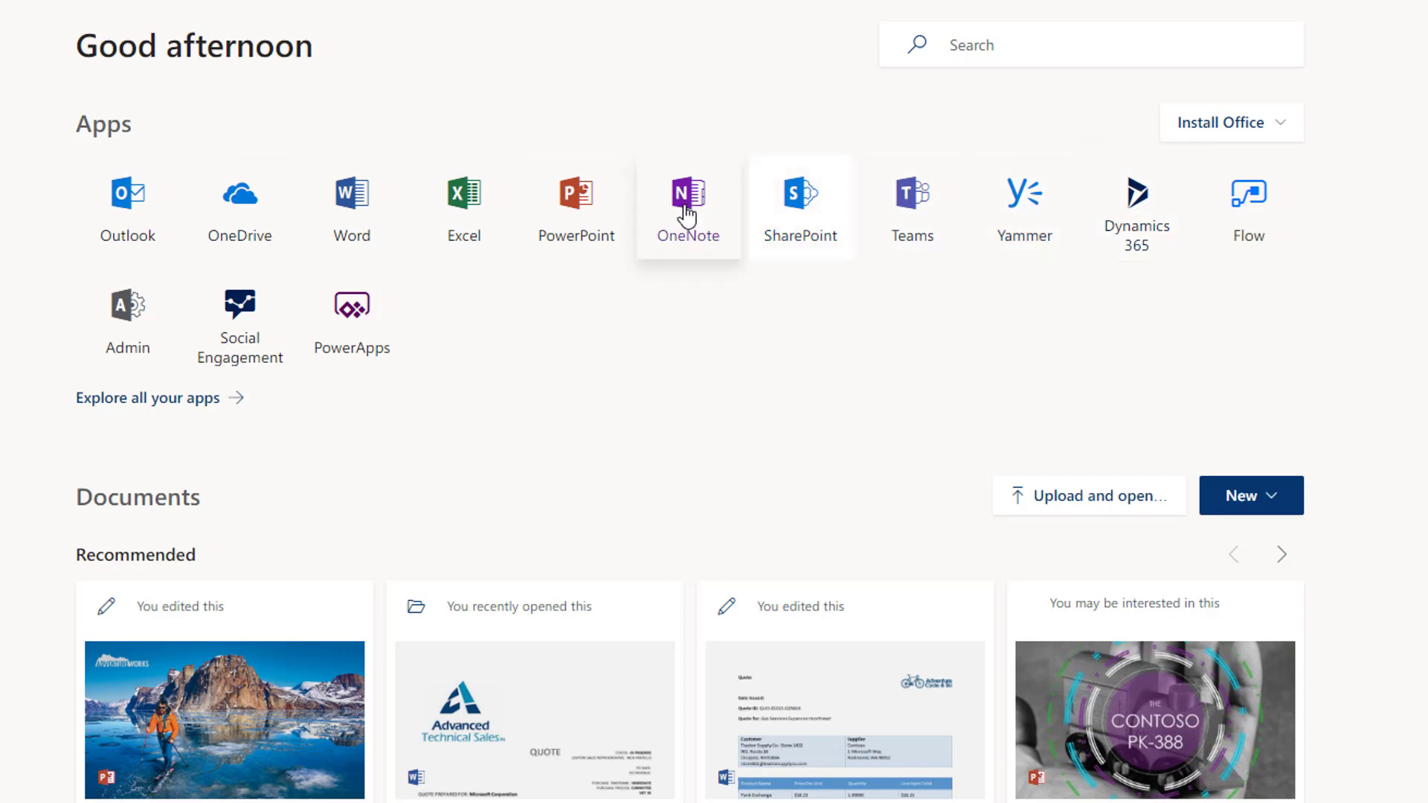
Bring up the Dynamics 365 pane for the CafeX scheduled maintenance email and review its tracking options
{"action": "left_click", "coordinate": [141, 212]}
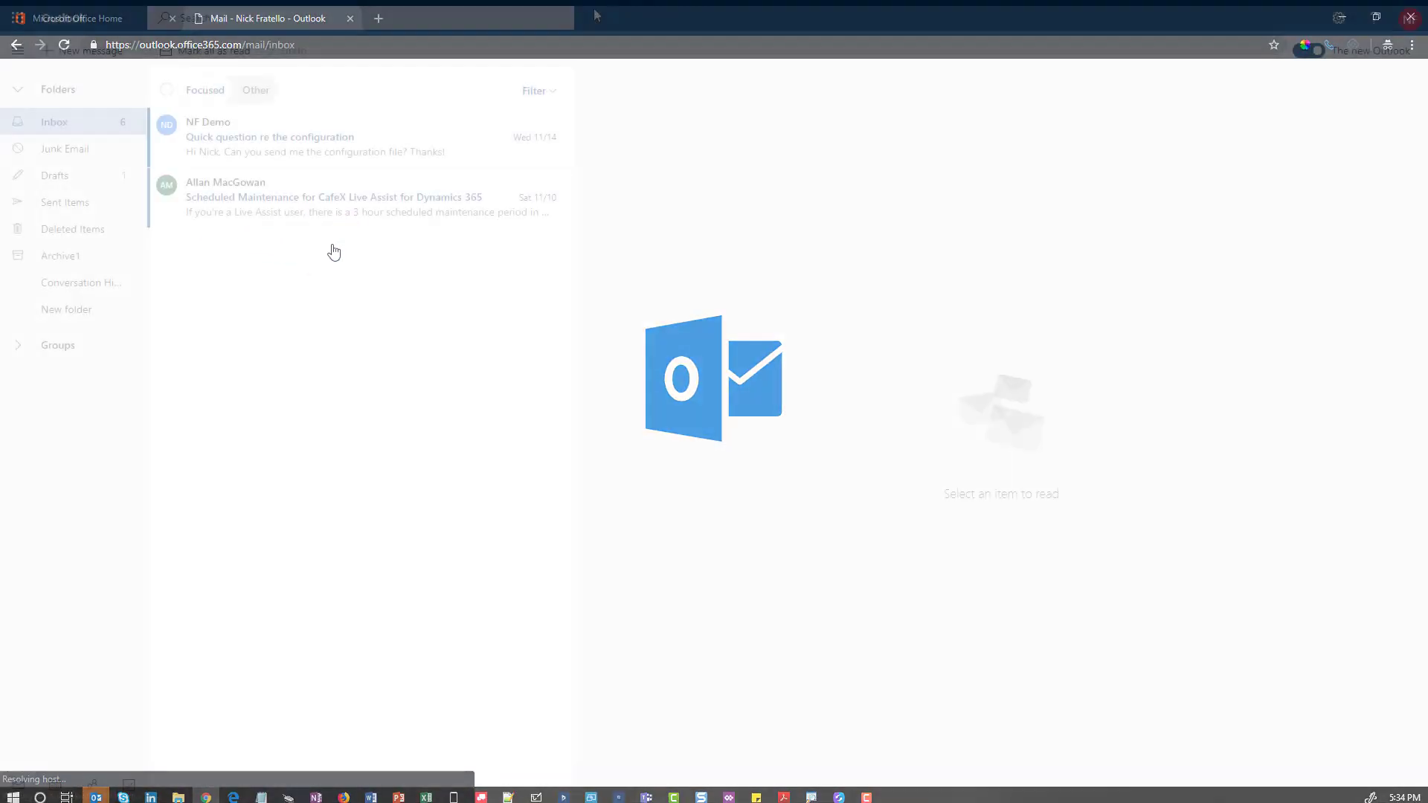
{"action": "left_click", "coordinate": [476, 178]}
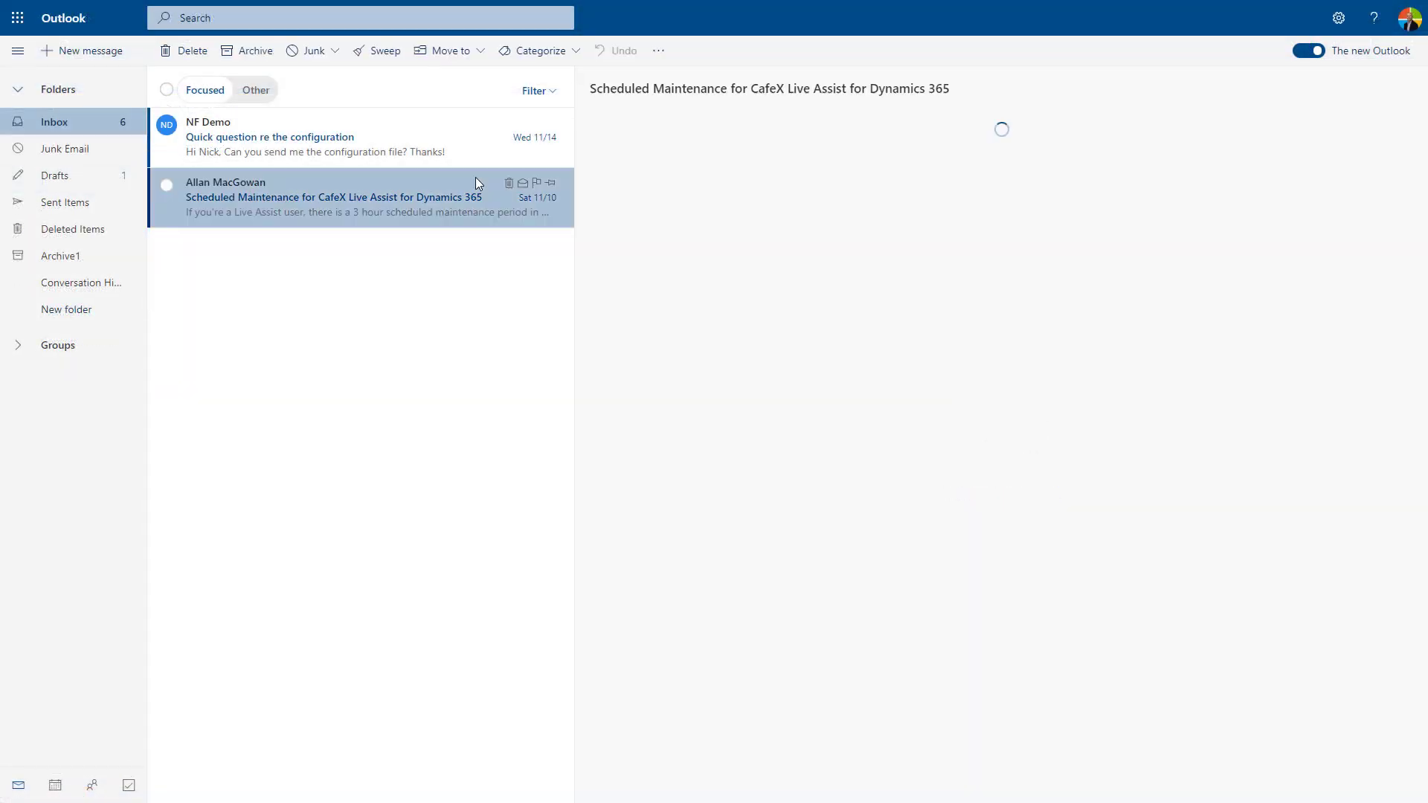
{"action": "left_click", "coordinate": [1392, 131]}
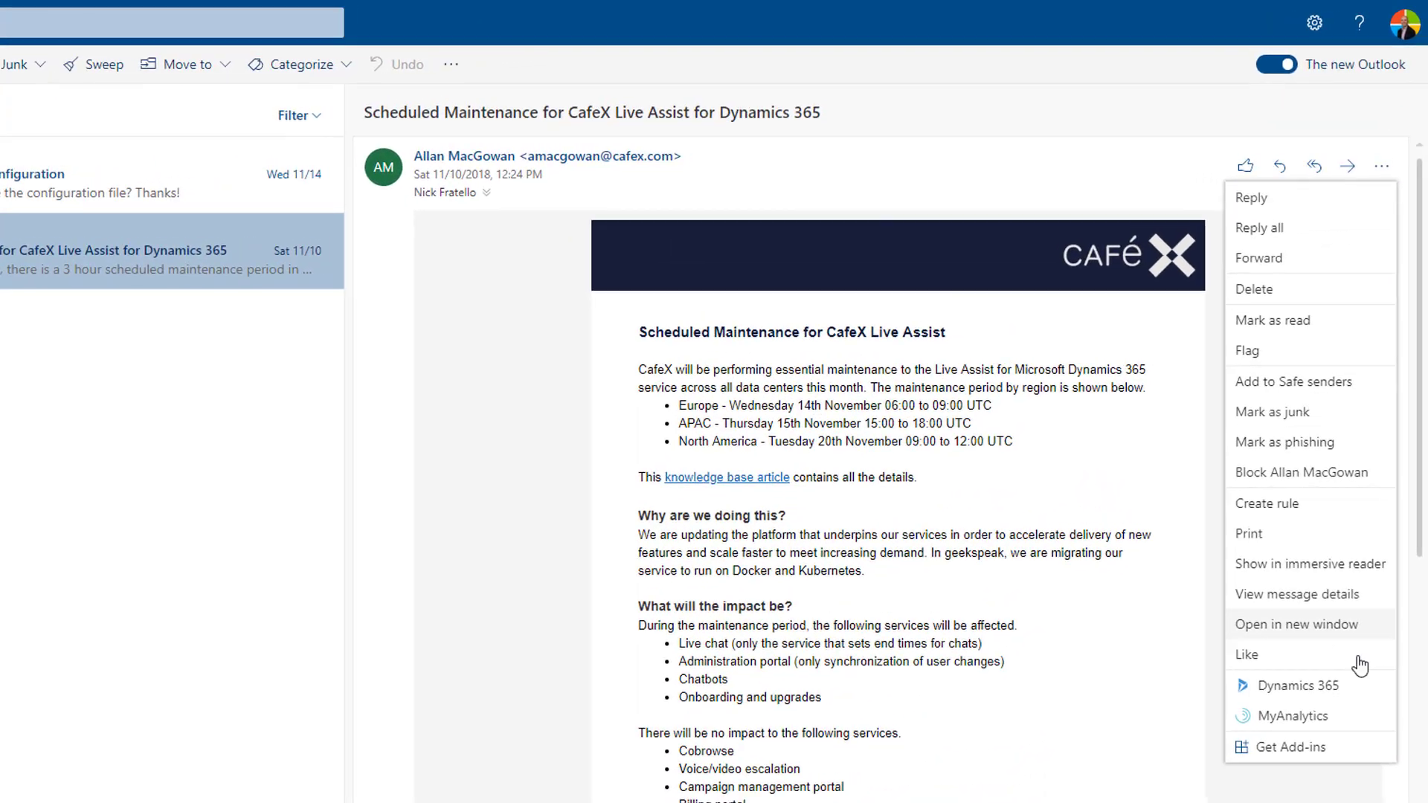
{"action": "left_click", "coordinate": [1376, 550]}
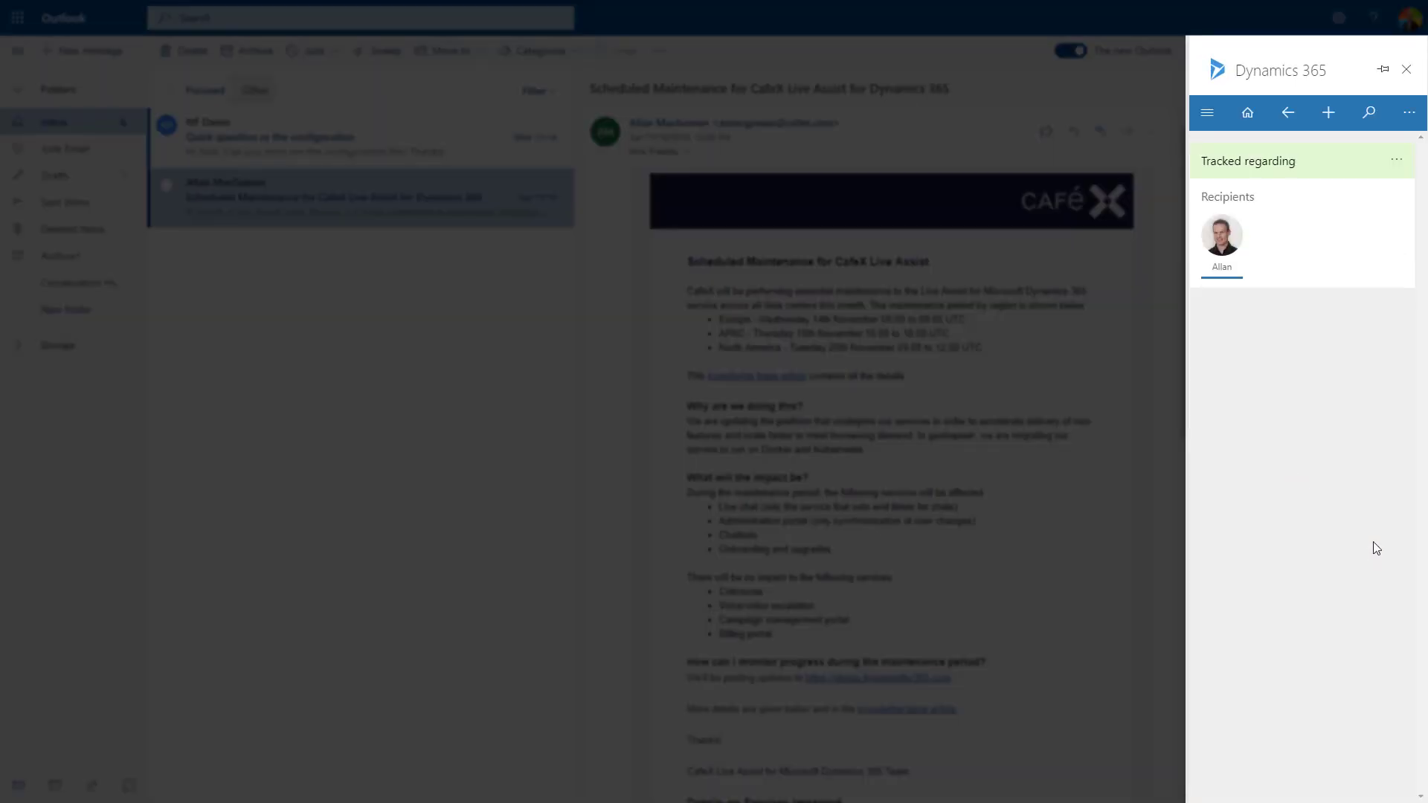
{"action": "left_click", "coordinate": [1396, 161]}
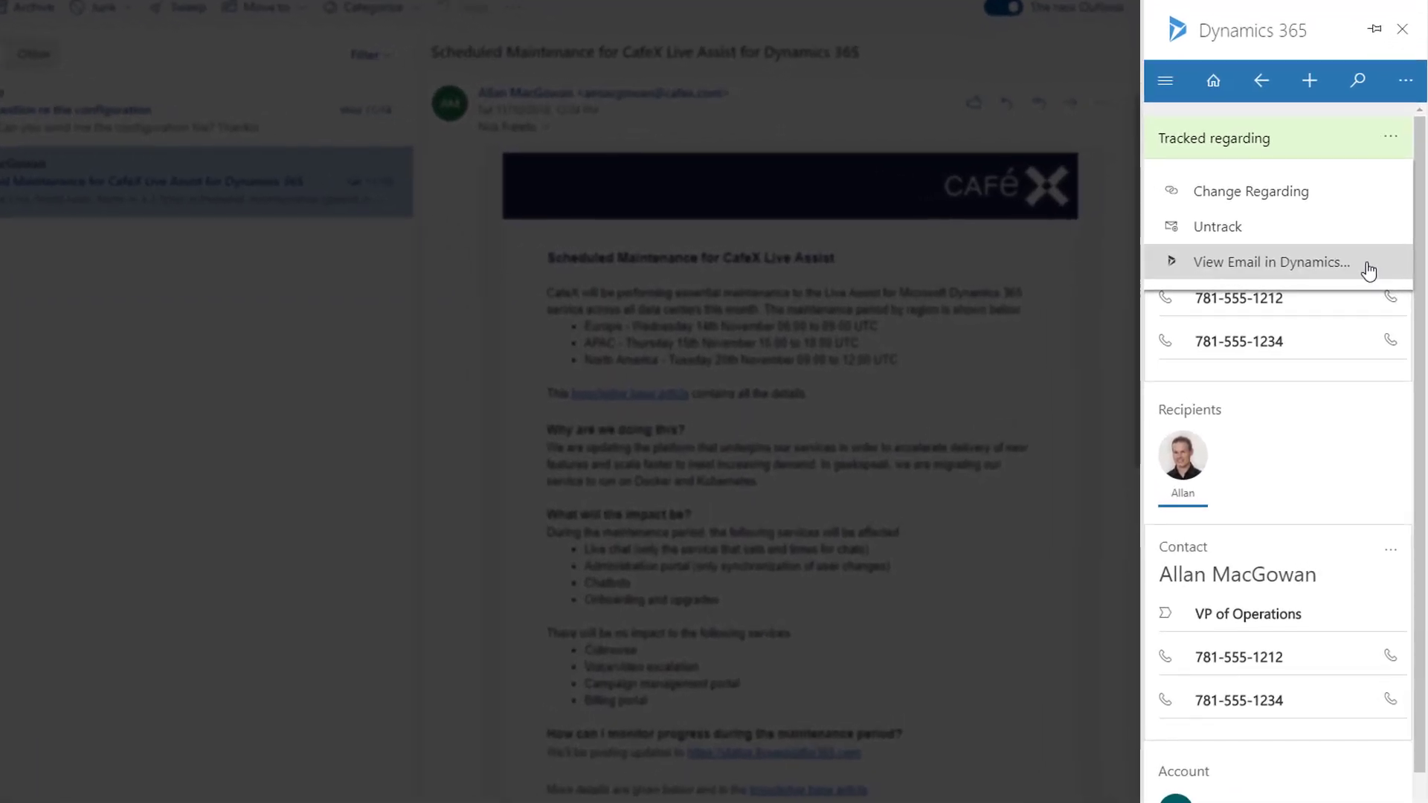
{"action": "left_click", "coordinate": [1364, 373]}
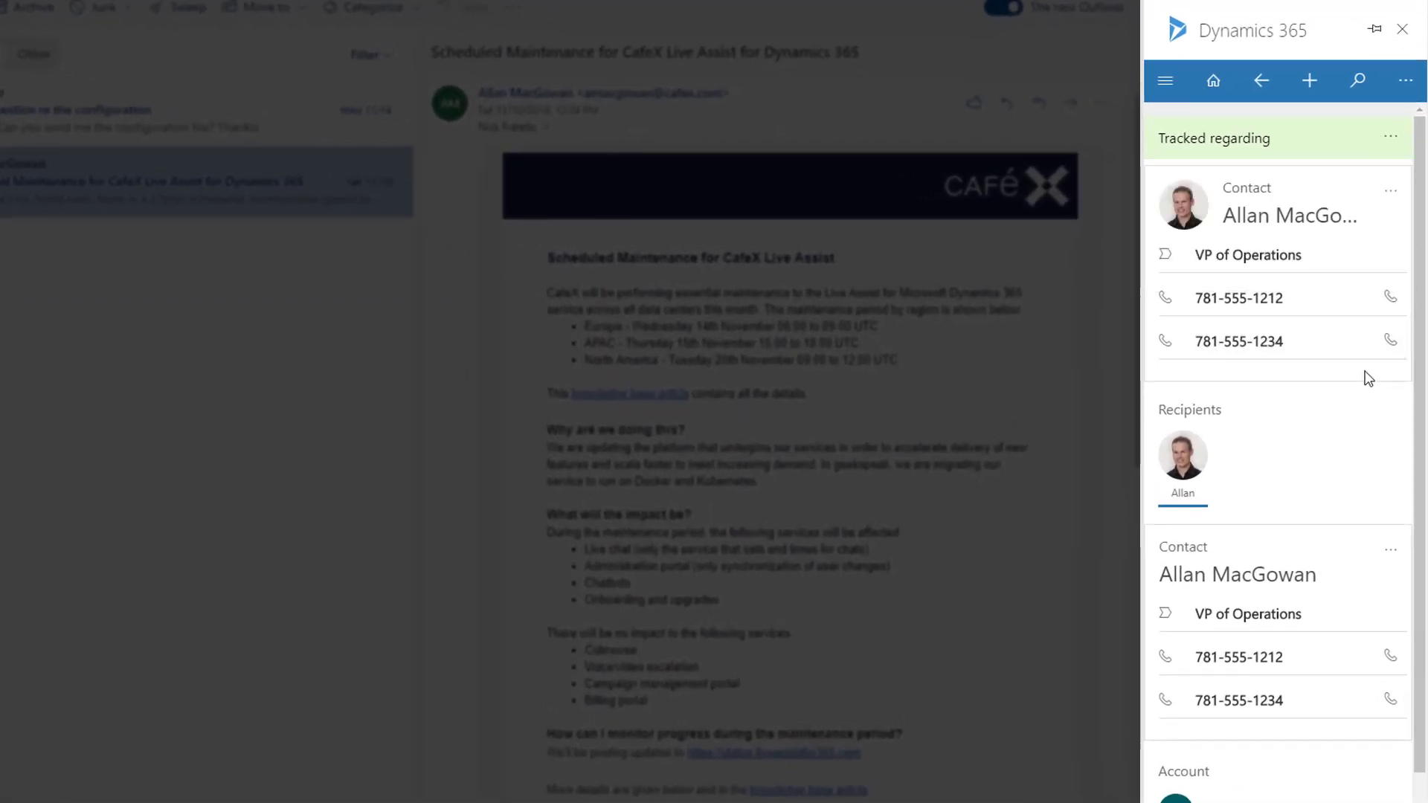
{"action": "left_click", "coordinate": [1269, 575]}
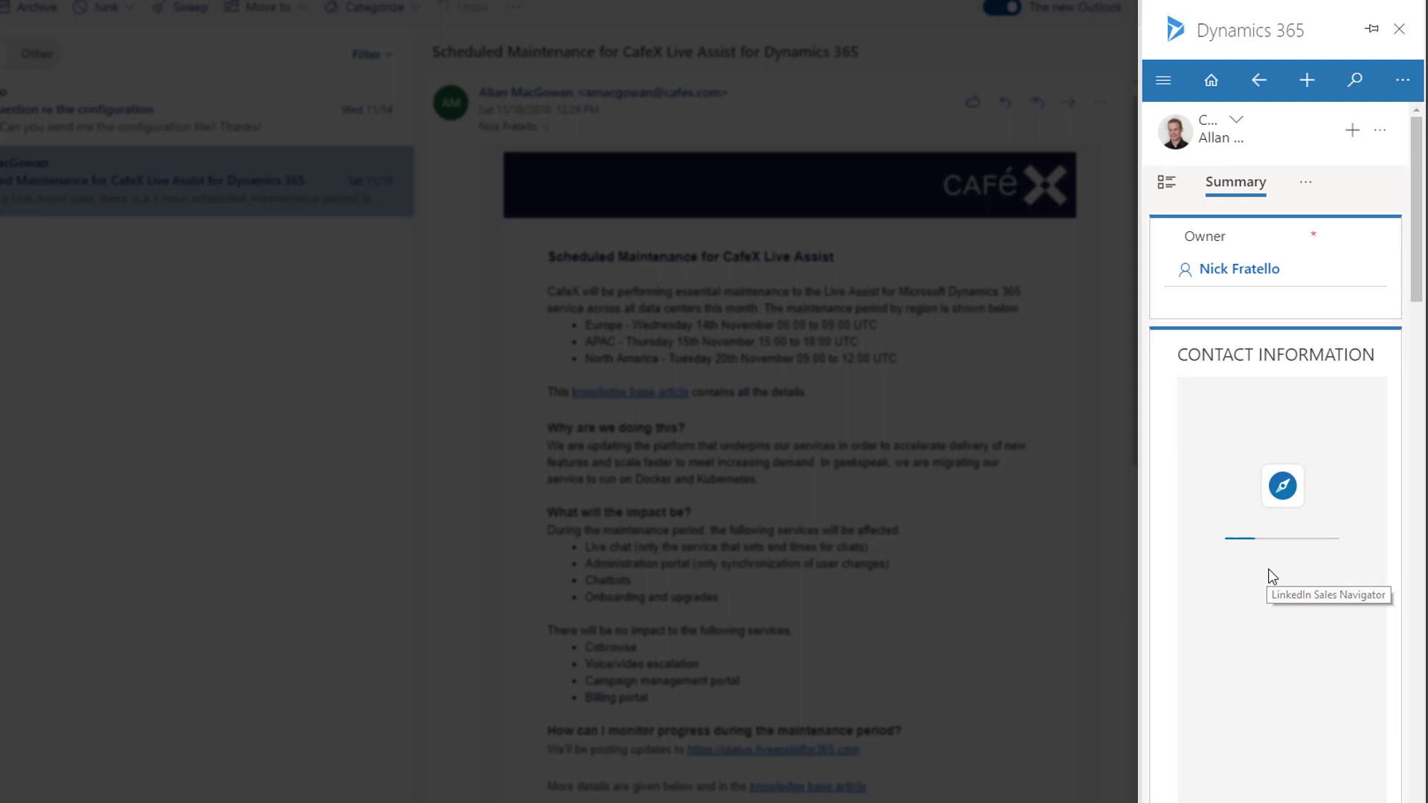
{"action": "left_click", "coordinate": [1292, 416]}
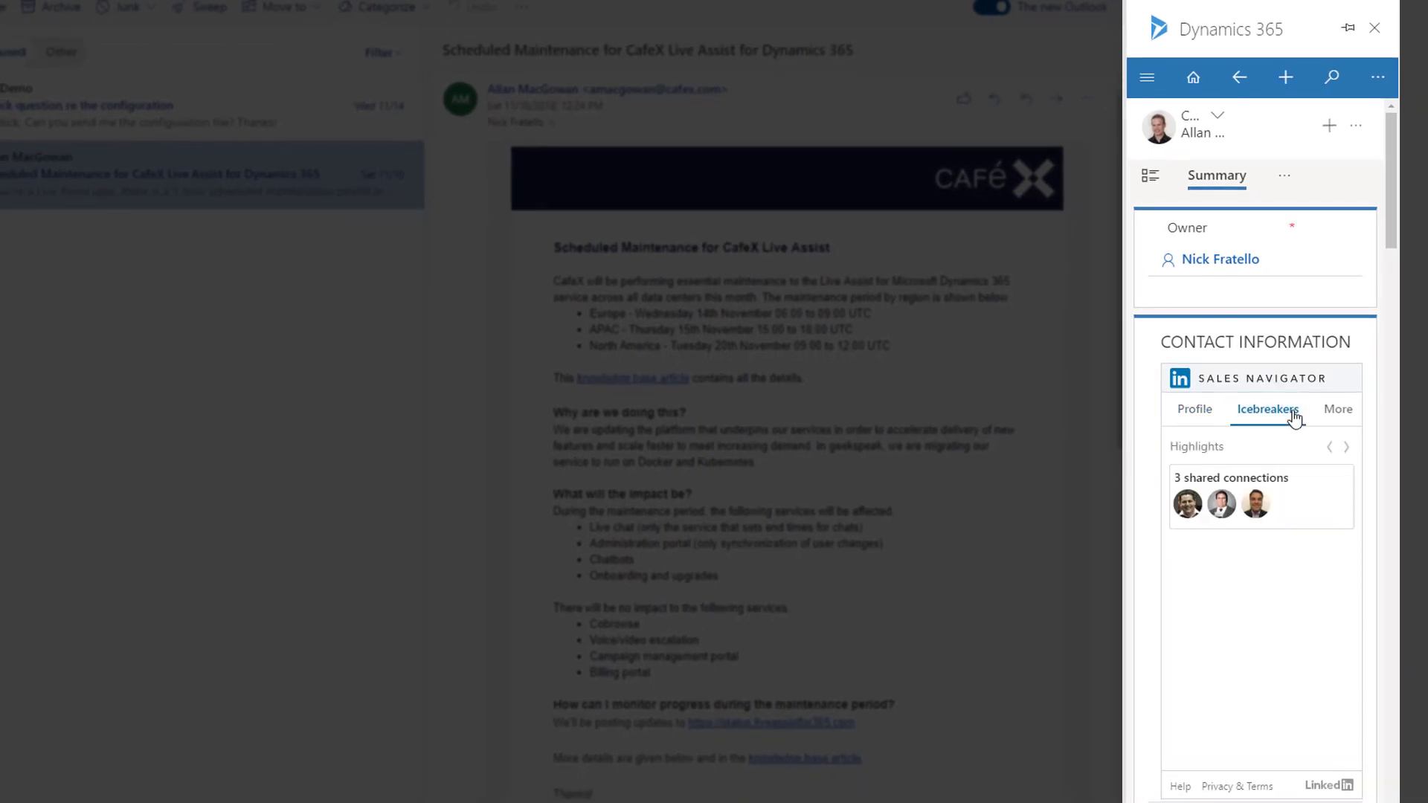
{"action": "left_click", "coordinate": [1196, 410]}
{"action": "left_click", "coordinate": [1339, 446]}
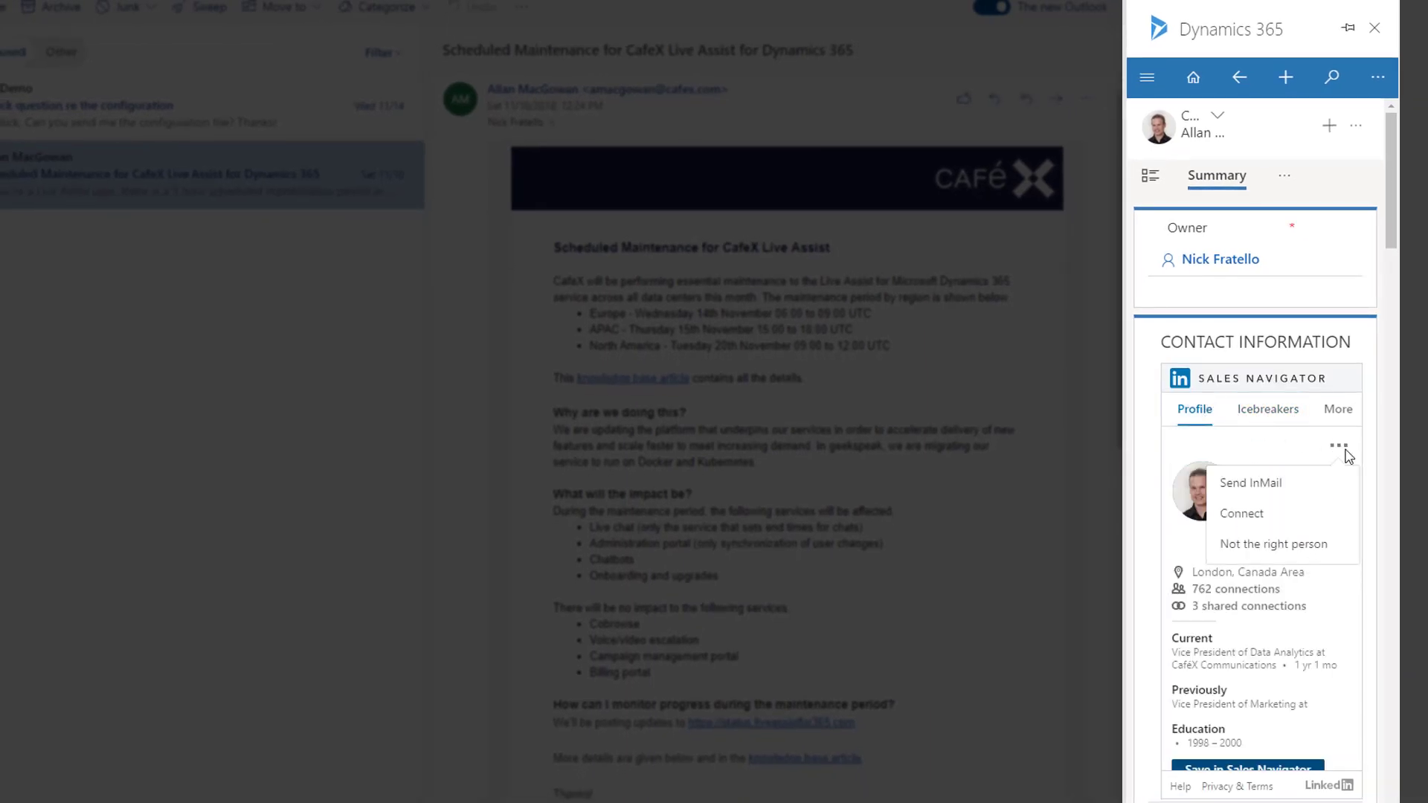
{"action": "left_click", "coordinate": [1336, 491]}
Send the InMail with subject 'Partnership' saying it was nice to connect about the partnership
{"action": "left_click", "coordinate": [1315, 453]}
{"action": "type", "text": "Partnership"}
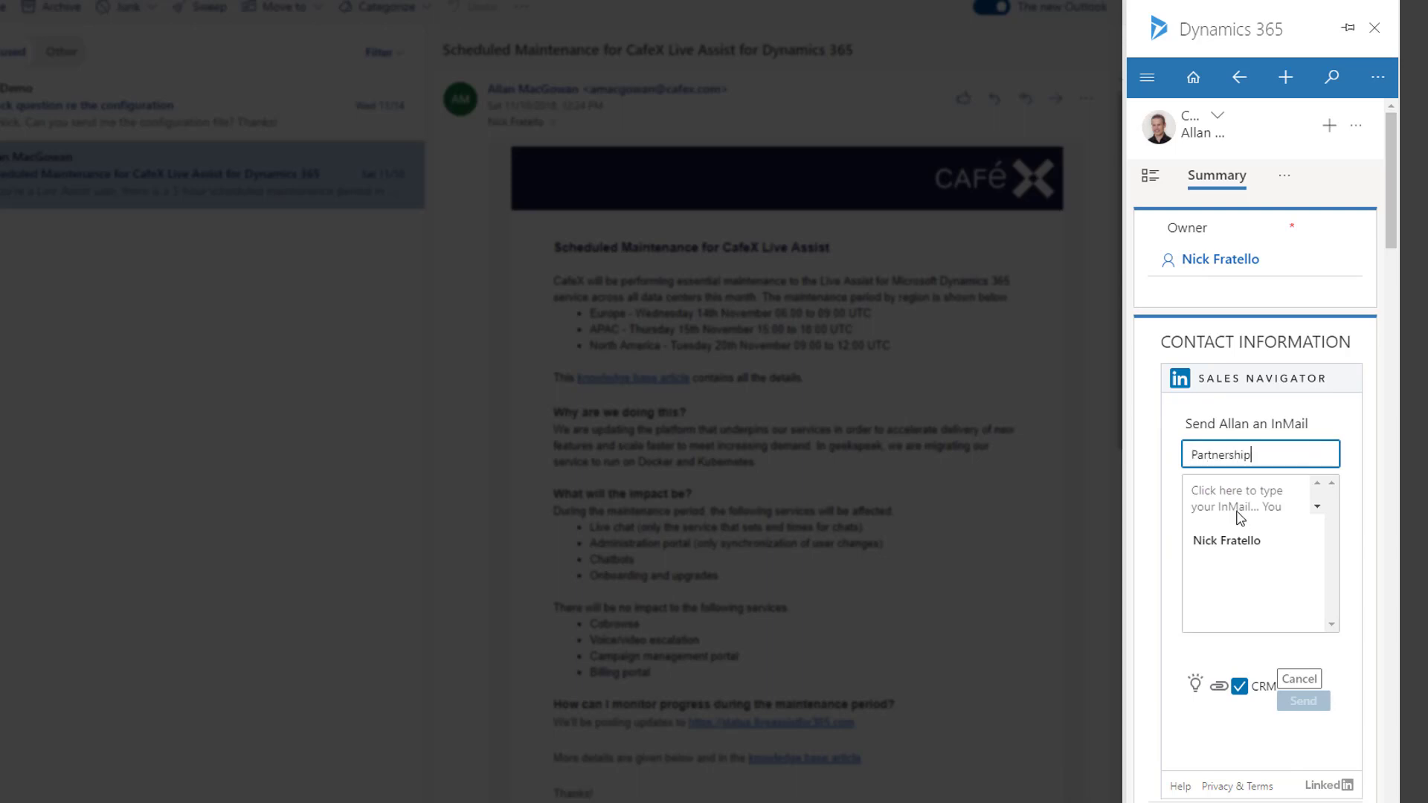
{"action": "left_click", "coordinate": [1228, 493]}
{"action": "type", "text": "Allan, Nice to connect yesterday regarding our partnership. We are looking forward to working together."}
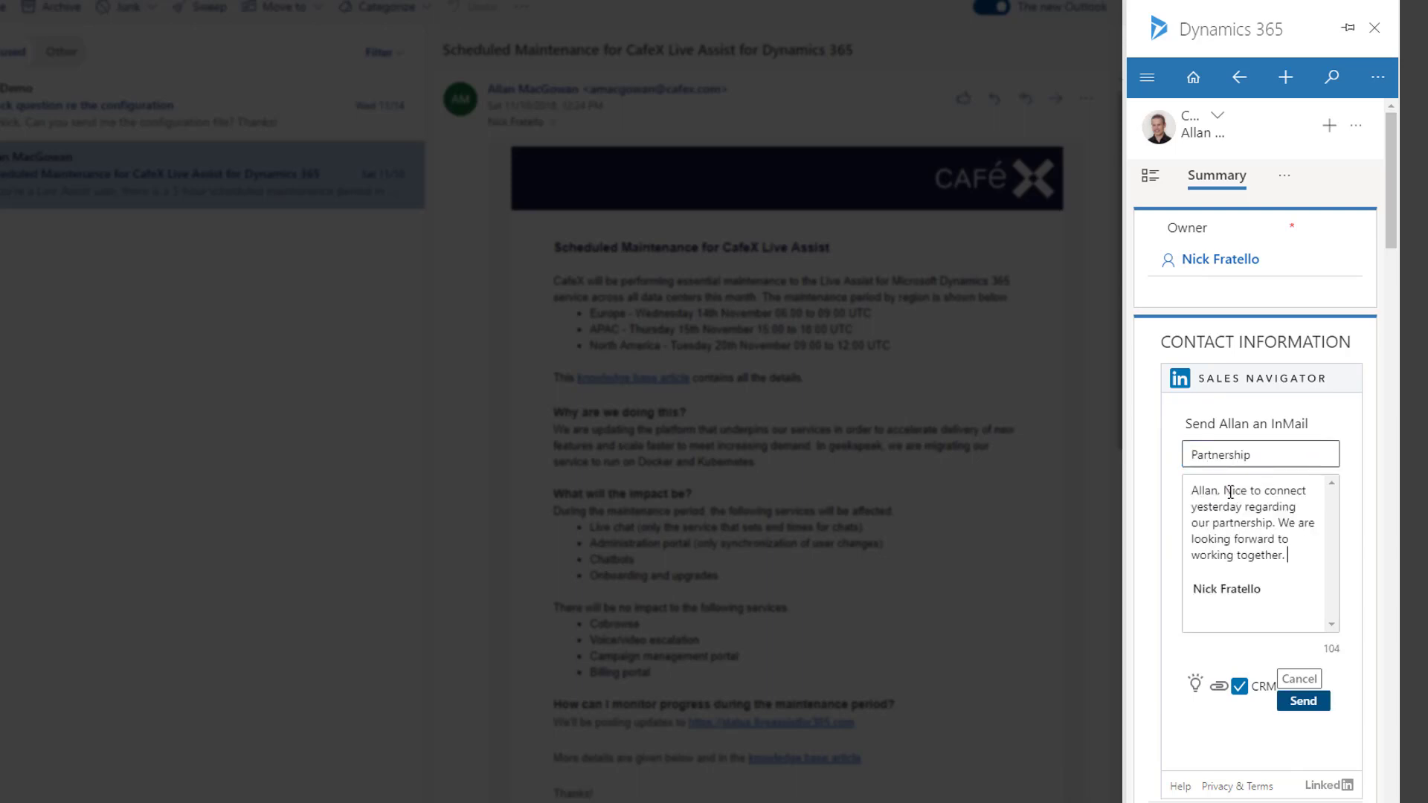
{"action": "left_click", "coordinate": [1303, 704]}
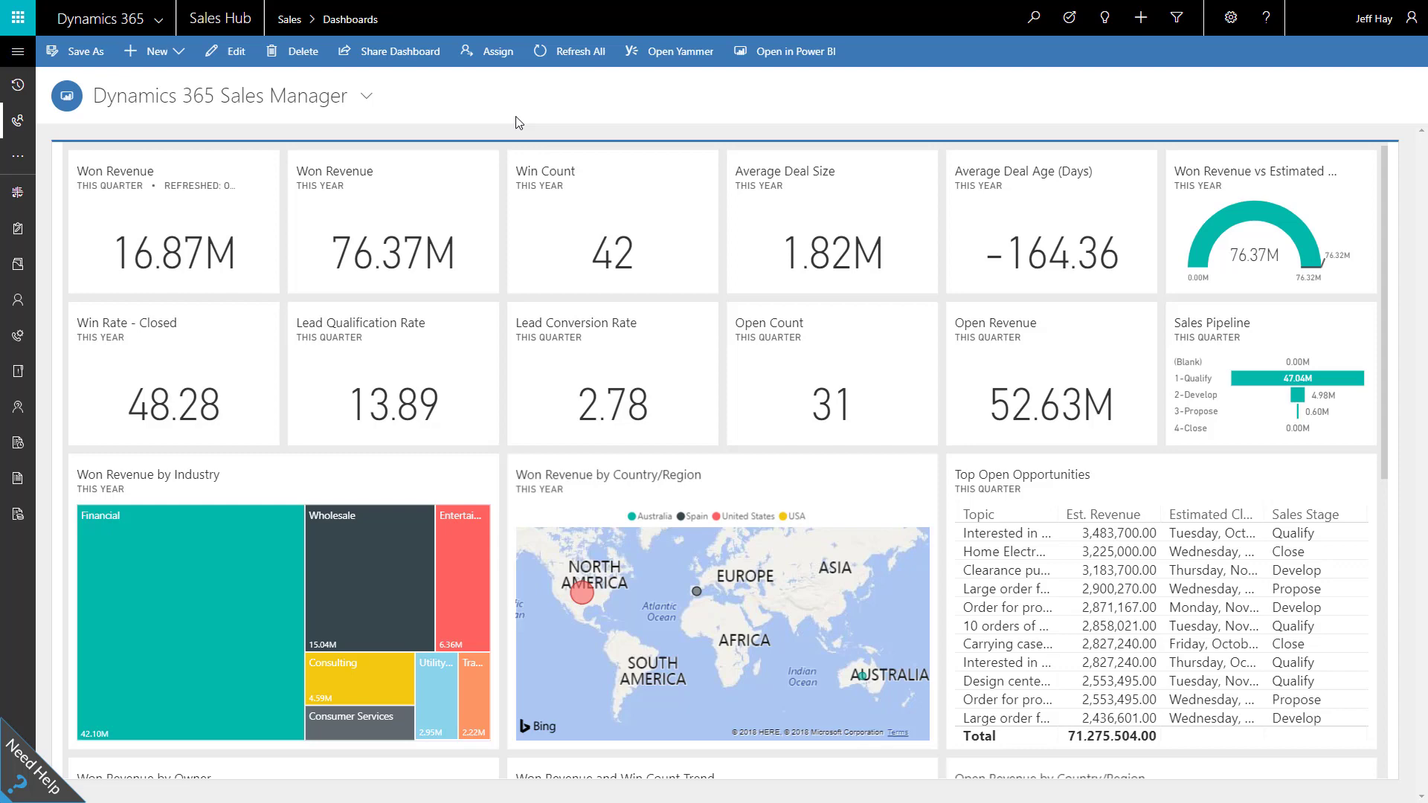
{"action": "scroll", "coordinate": [505, 241], "scroll_direction": "down", "scroll_amount": 1}
{"action": "scroll", "coordinate": [504, 245], "scroll_direction": "down", "scroll_amount": 1}
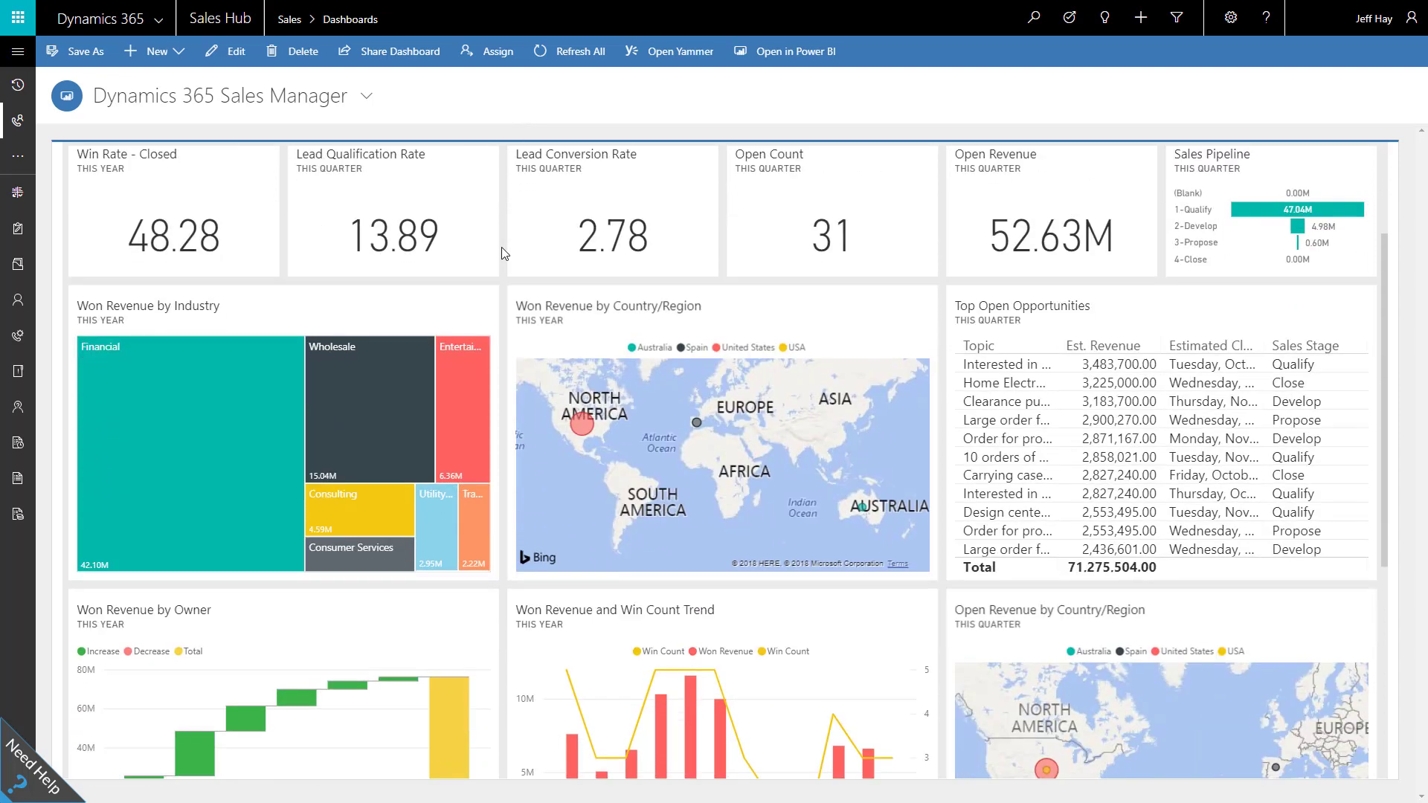
{"action": "scroll", "coordinate": [502, 252], "scroll_direction": "down", "scroll_amount": 2}
{"action": "scroll", "coordinate": [501, 259], "scroll_direction": "down", "scroll_amount": 1}
{"action": "scroll", "coordinate": [500, 259], "scroll_direction": "down", "scroll_amount": 1}
{"action": "scroll", "coordinate": [499, 263], "scroll_direction": "down", "scroll_amount": 1}
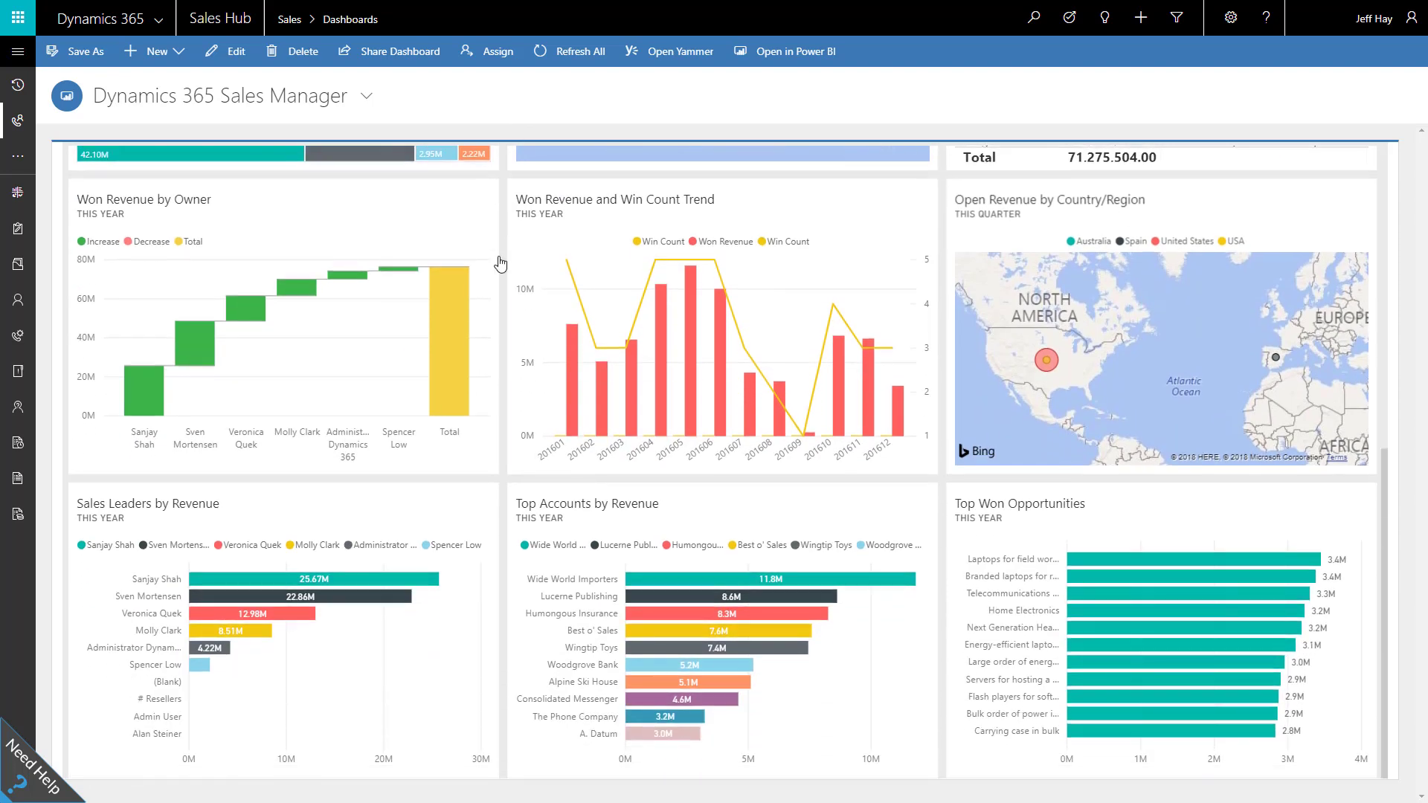
Bring up the site map listing the Sales Hub areas
{"action": "left_click", "coordinate": [17, 52]}
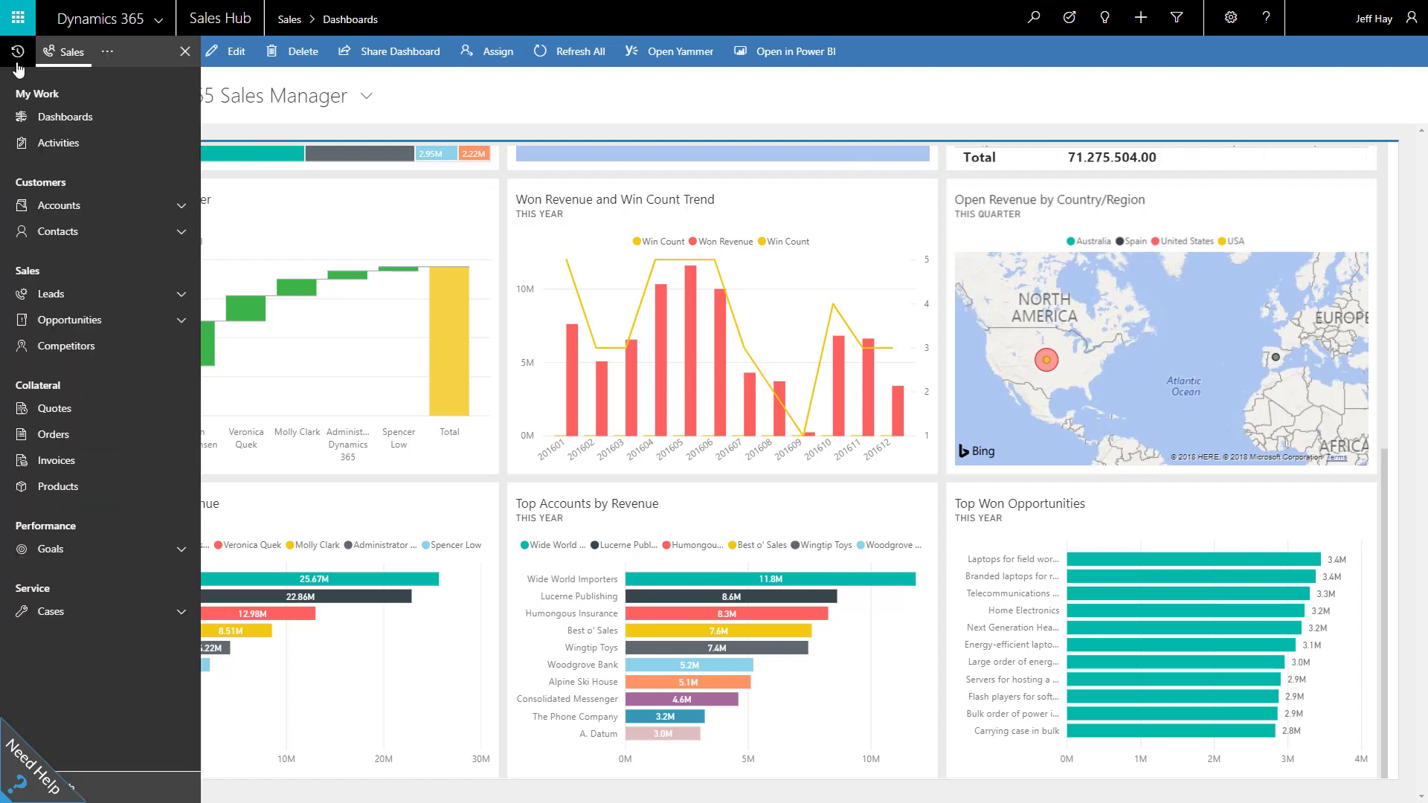
Chart My Open Opportunities as the Relationship Pipeline bubble chart beside the list
{"action": "left_click", "coordinate": [117, 327]}
{"action": "left_click", "coordinate": [142, 155]}
{"action": "scroll", "coordinate": [279, 193], "scroll_direction": "down", "scroll_amount": 5}
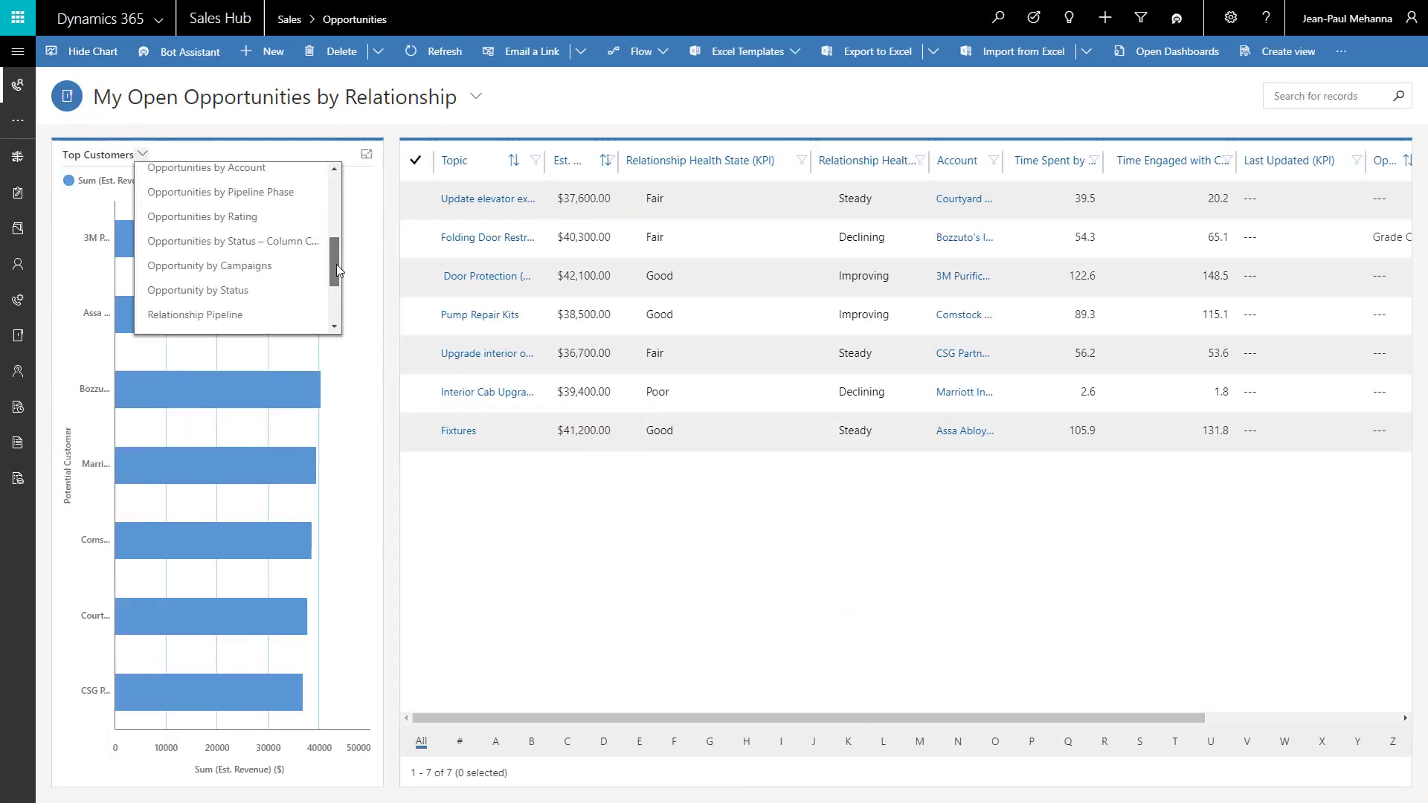
{"action": "scroll", "coordinate": [336, 264], "scroll_direction": "down", "scroll_amount": 2}
{"action": "left_click", "coordinate": [287, 271]}
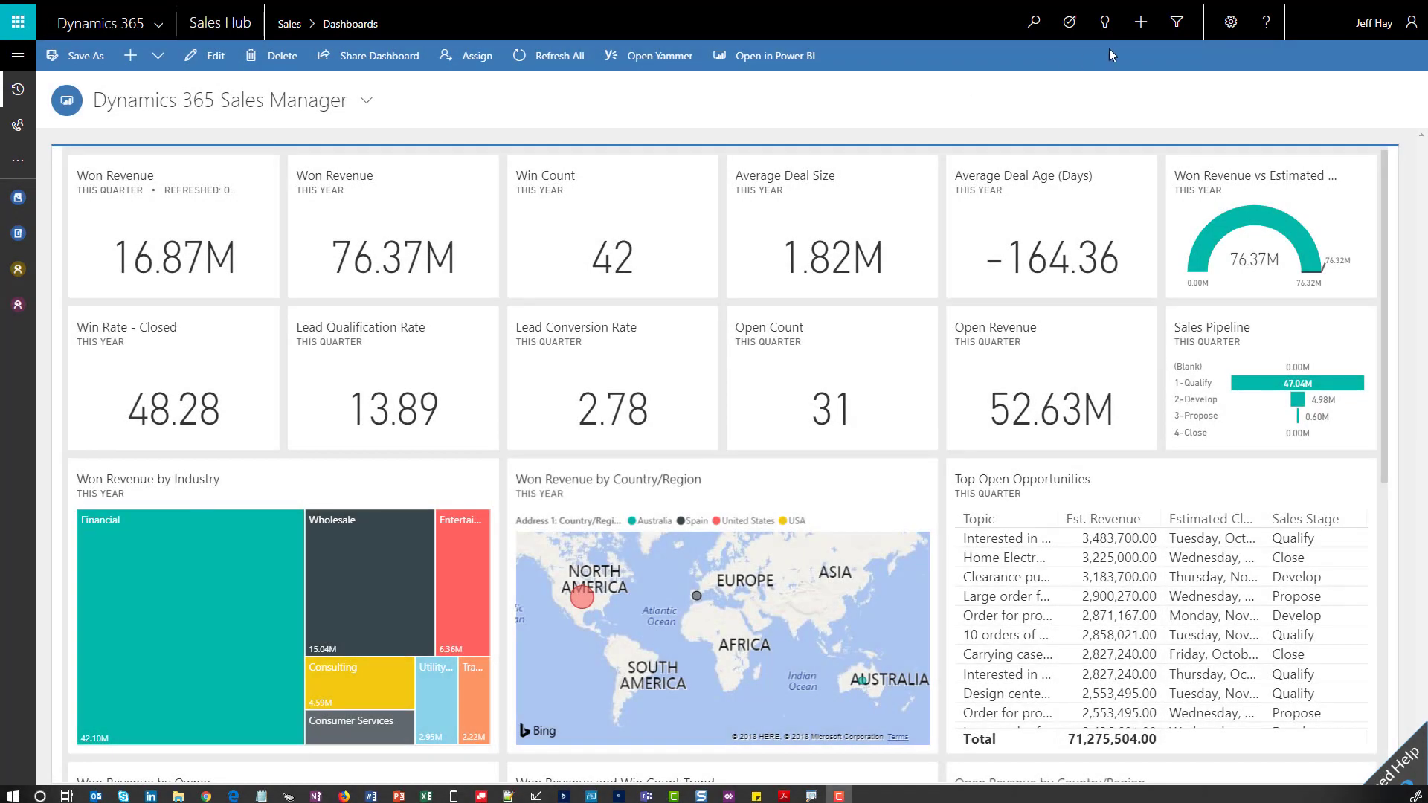
Review the new-activity types, then bring up the Relationship Assistant's suggestion cards
{"action": "left_click", "coordinate": [1140, 23]}
{"action": "left_click", "coordinate": [1200, 64]}
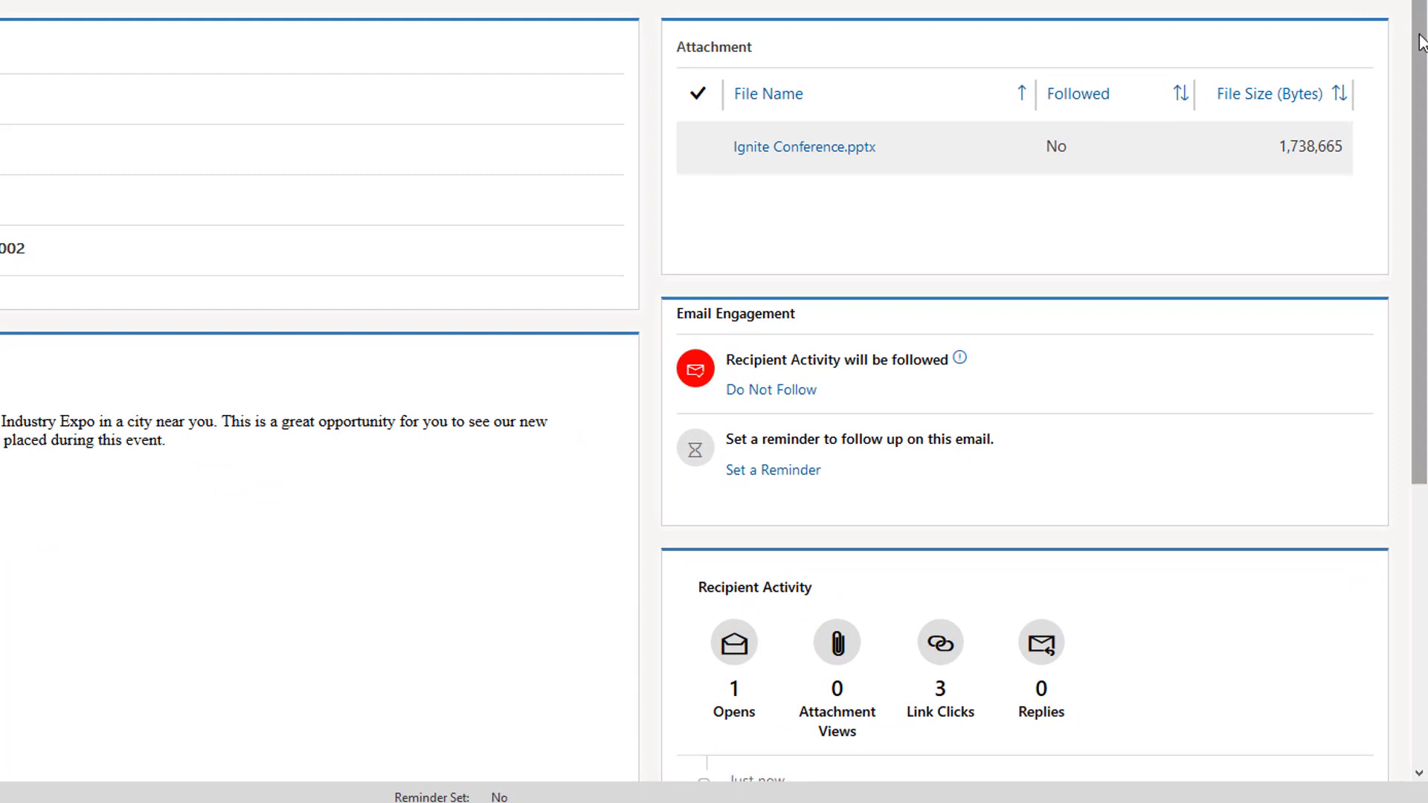
{"action": "left_click_drag", "start_coordinate": [1421, 43], "coordinate": [1420, 223]}
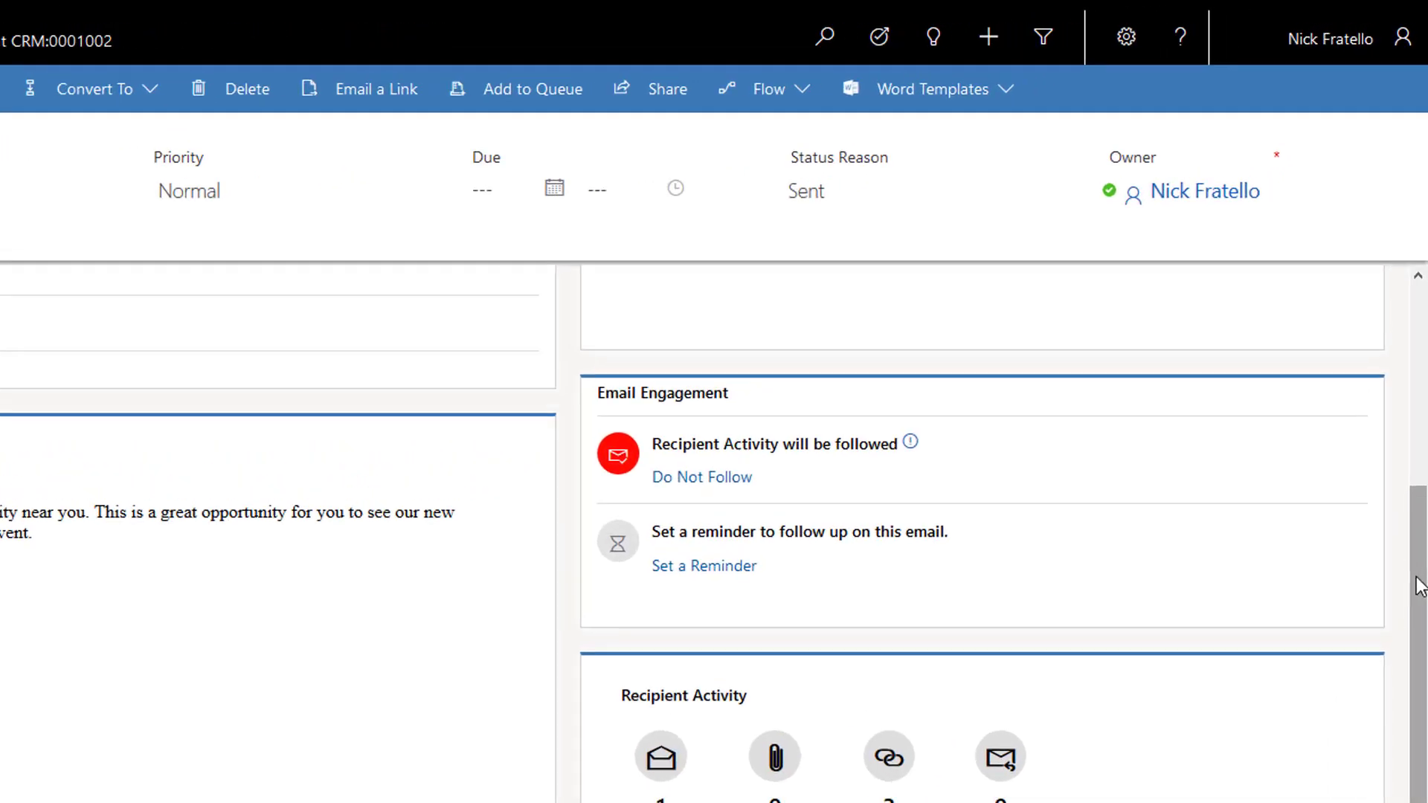
{"action": "left_click", "coordinate": [880, 47]}
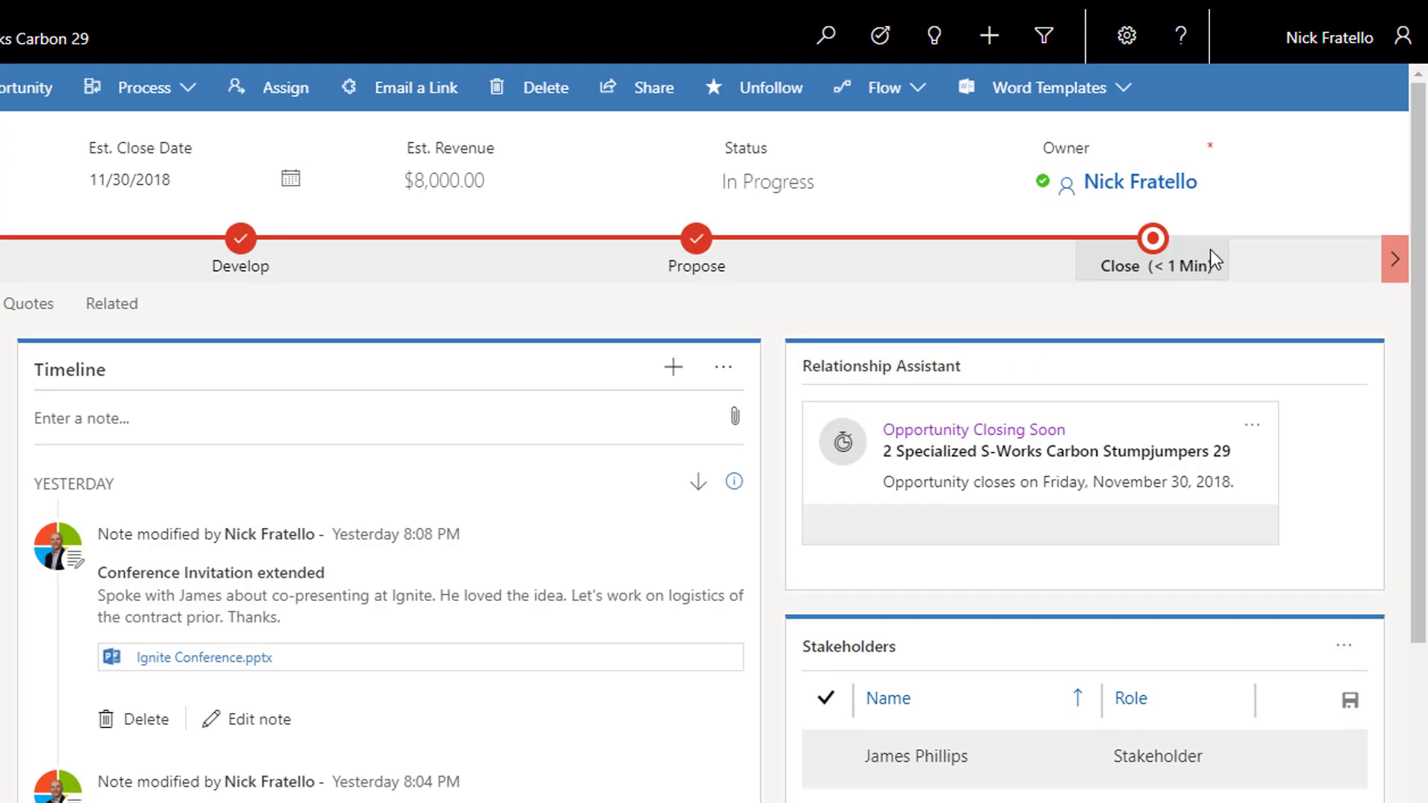
Tick Present Final Proposal and Send Thank You as done and finish the opportunity's sales process
{"action": "left_click", "coordinate": [1211, 249]}
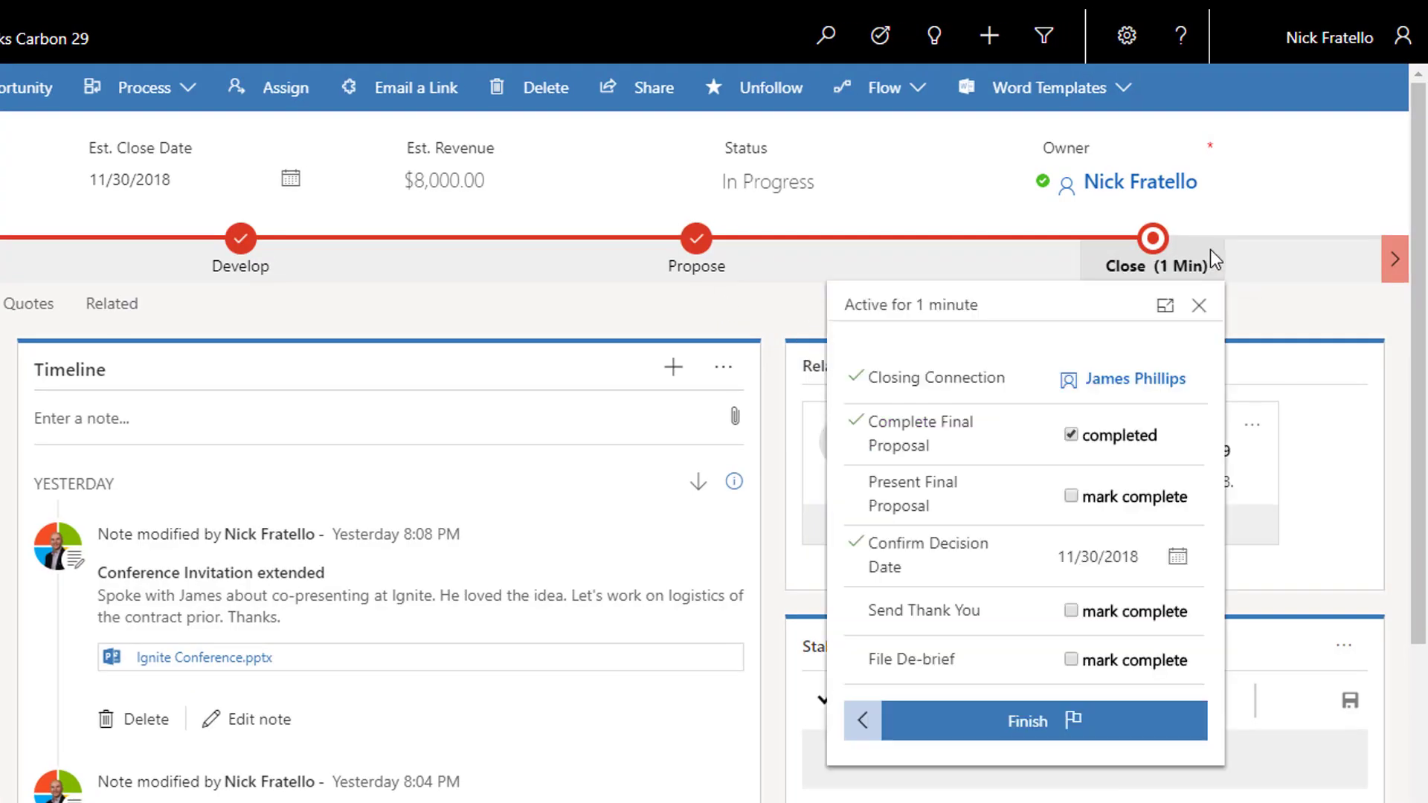
{"action": "left_click", "coordinate": [1073, 496]}
{"action": "left_click", "coordinate": [1072, 609]}
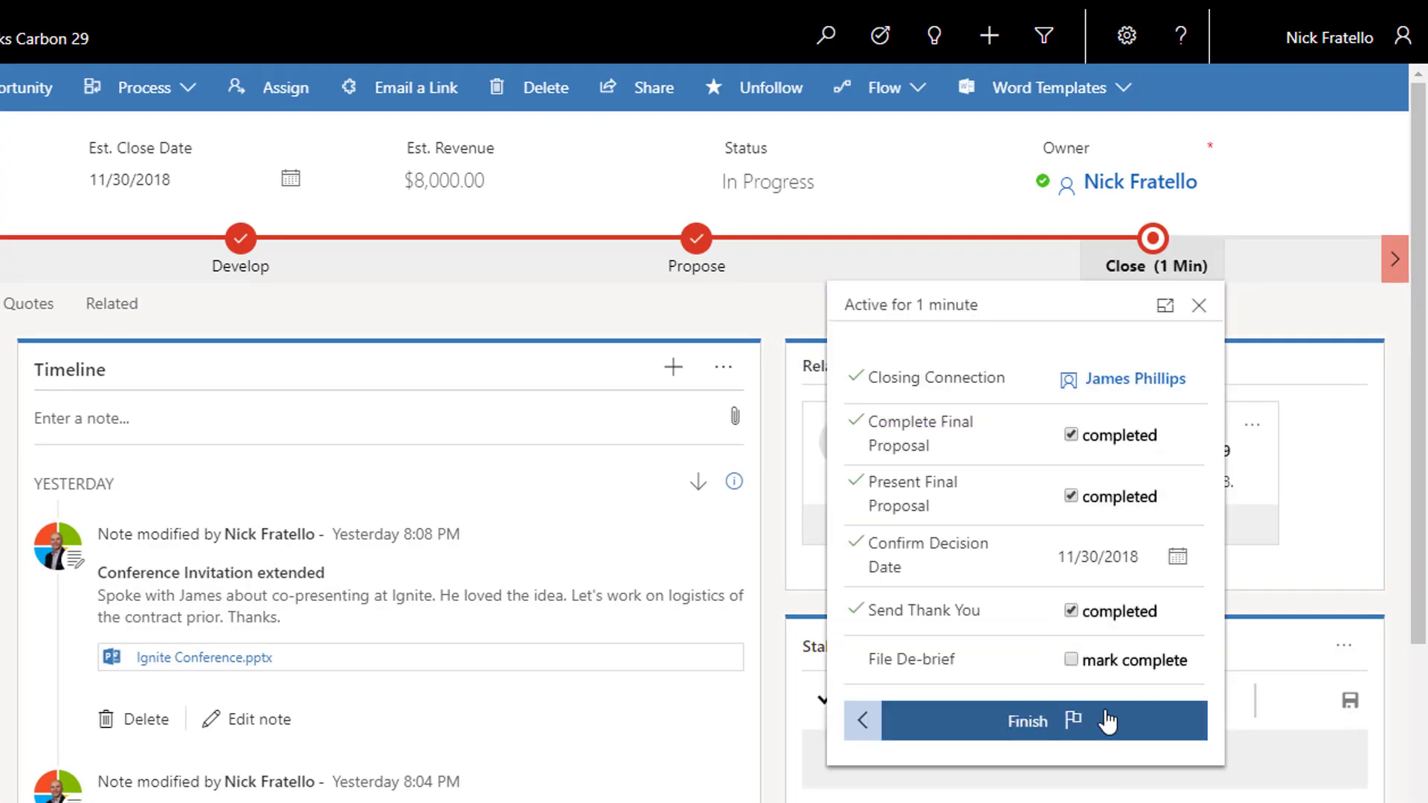
{"action": "left_click", "coordinate": [1106, 721]}
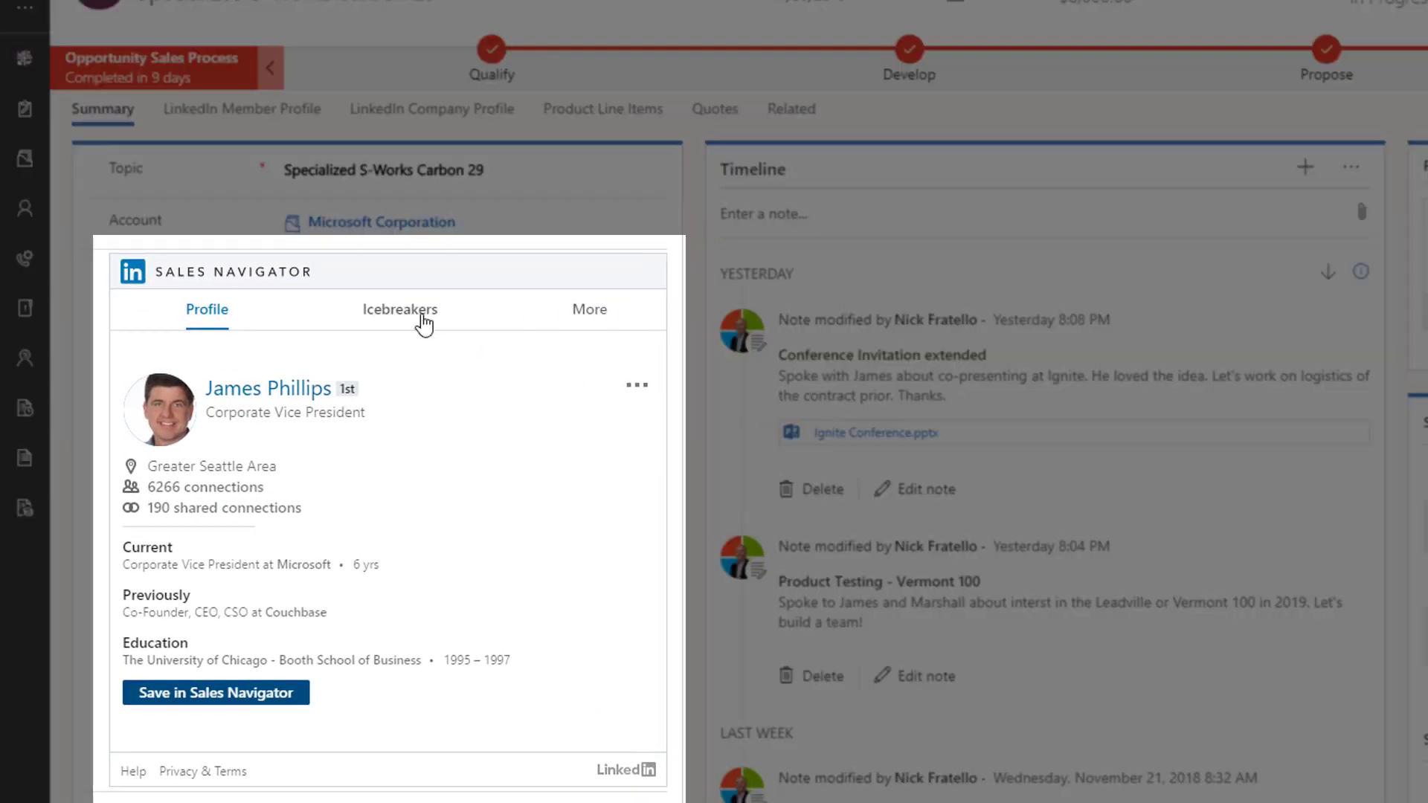
Send the stakeholder a thank-you LinkedIn message from Sales Navigator, logged in CRM
{"action": "left_click", "coordinate": [425, 325]}
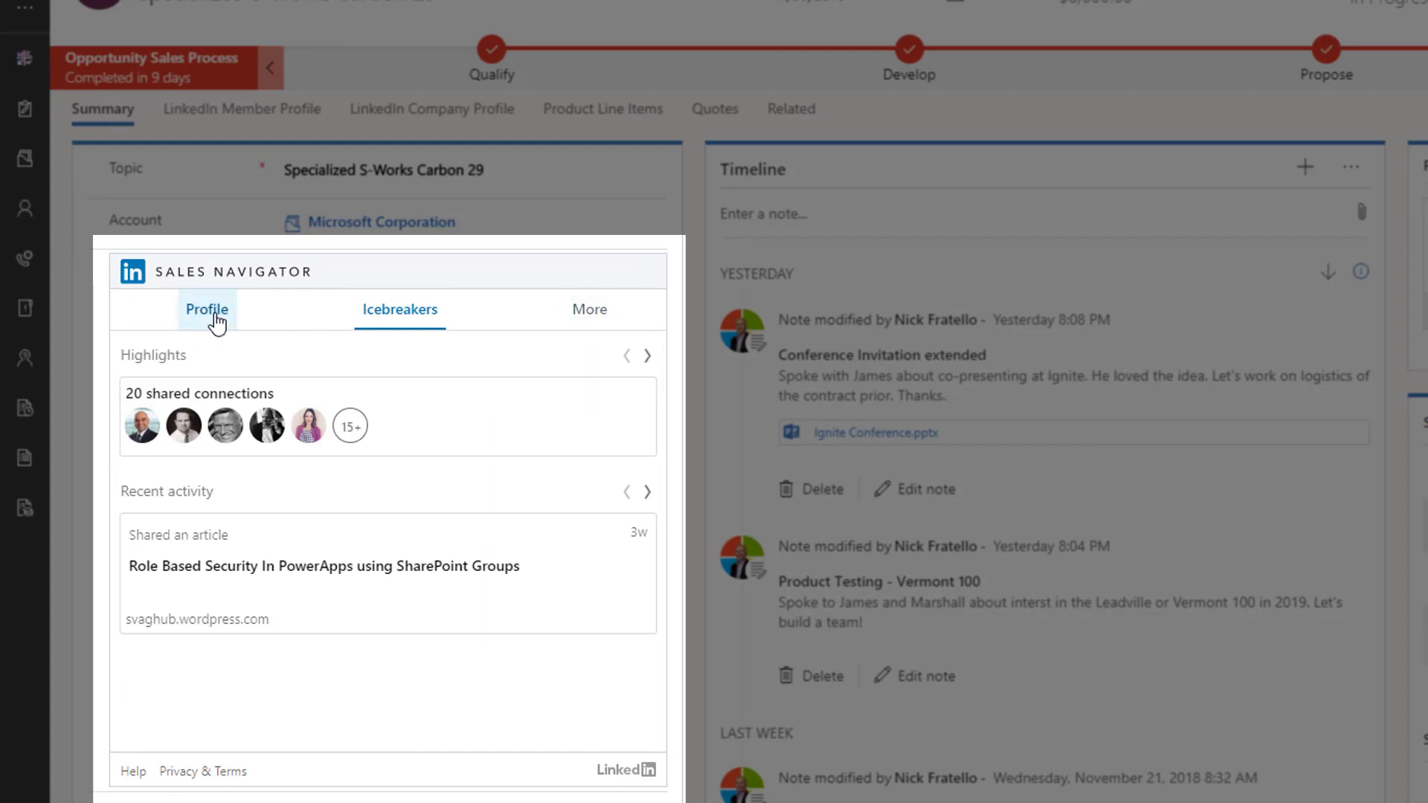
{"action": "left_click", "coordinate": [214, 321]}
{"action": "left_click", "coordinate": [636, 390]}
{"action": "left_click", "coordinate": [573, 437]}
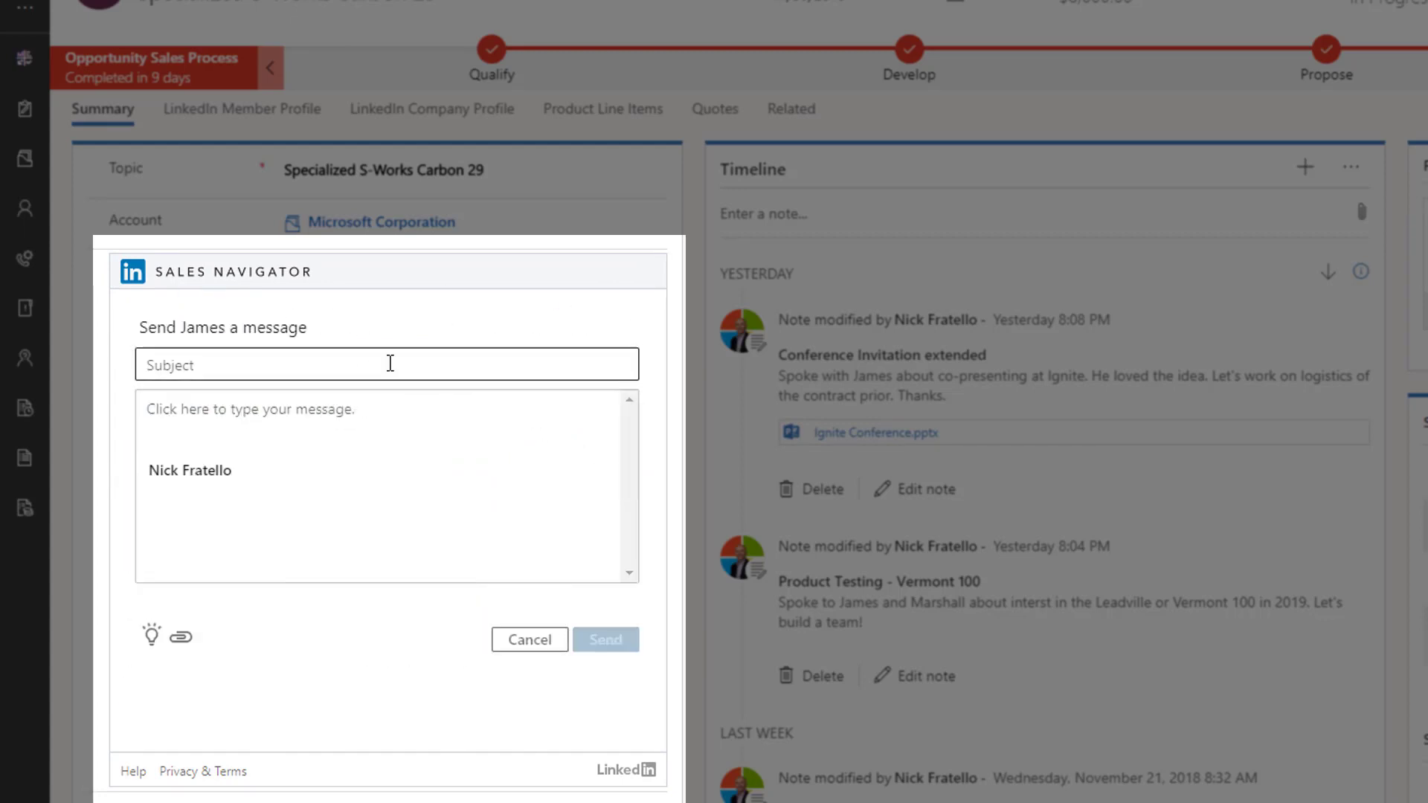
{"action": "type", "text": "Thank you James"}
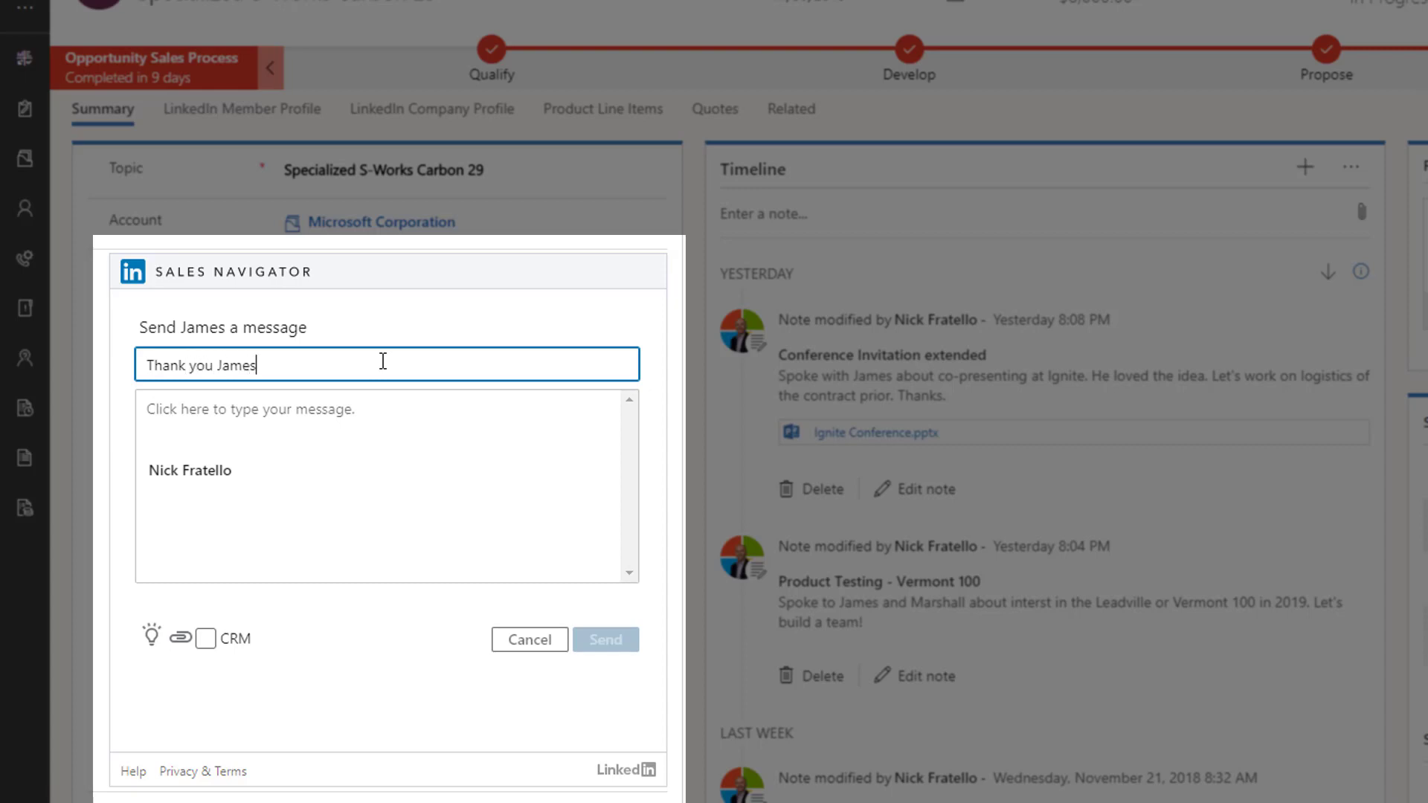
{"action": "key", "text": "Tab"}
{"action": "type", "text": "James, Great to connect last week. Thank you for your continued partnership.  We look forward to continued success on the project."}
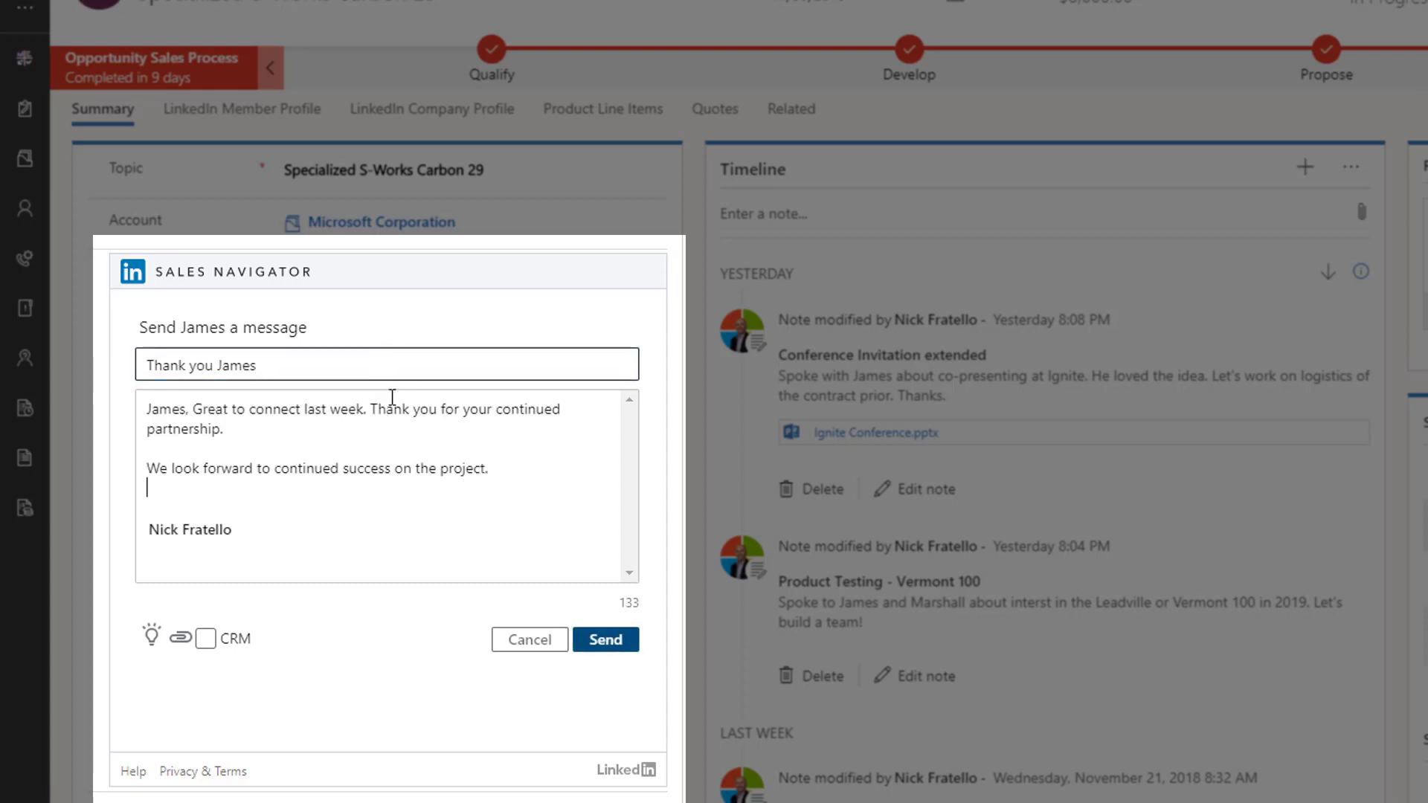
{"action": "left_click", "coordinate": [206, 639]}
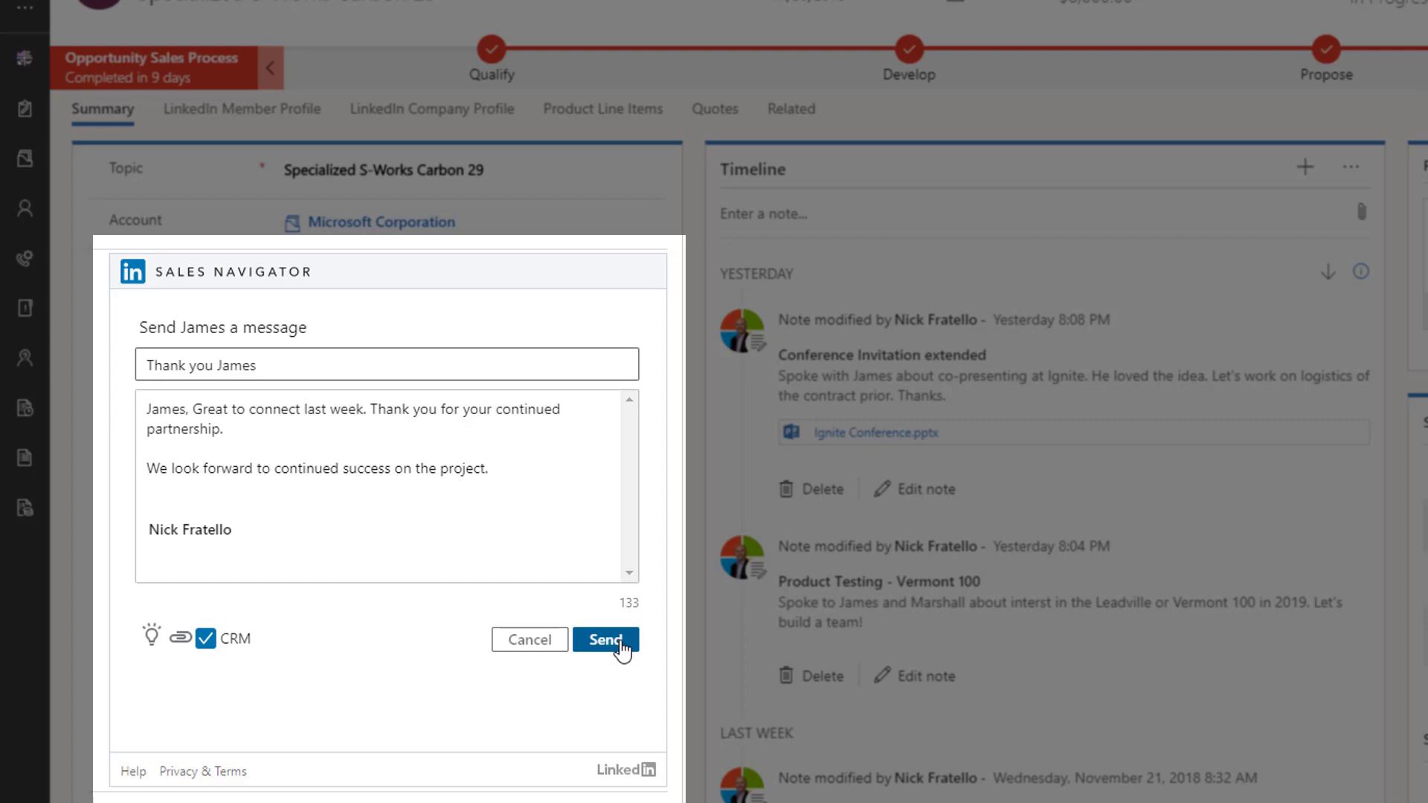
{"action": "left_click", "coordinate": [620, 648]}
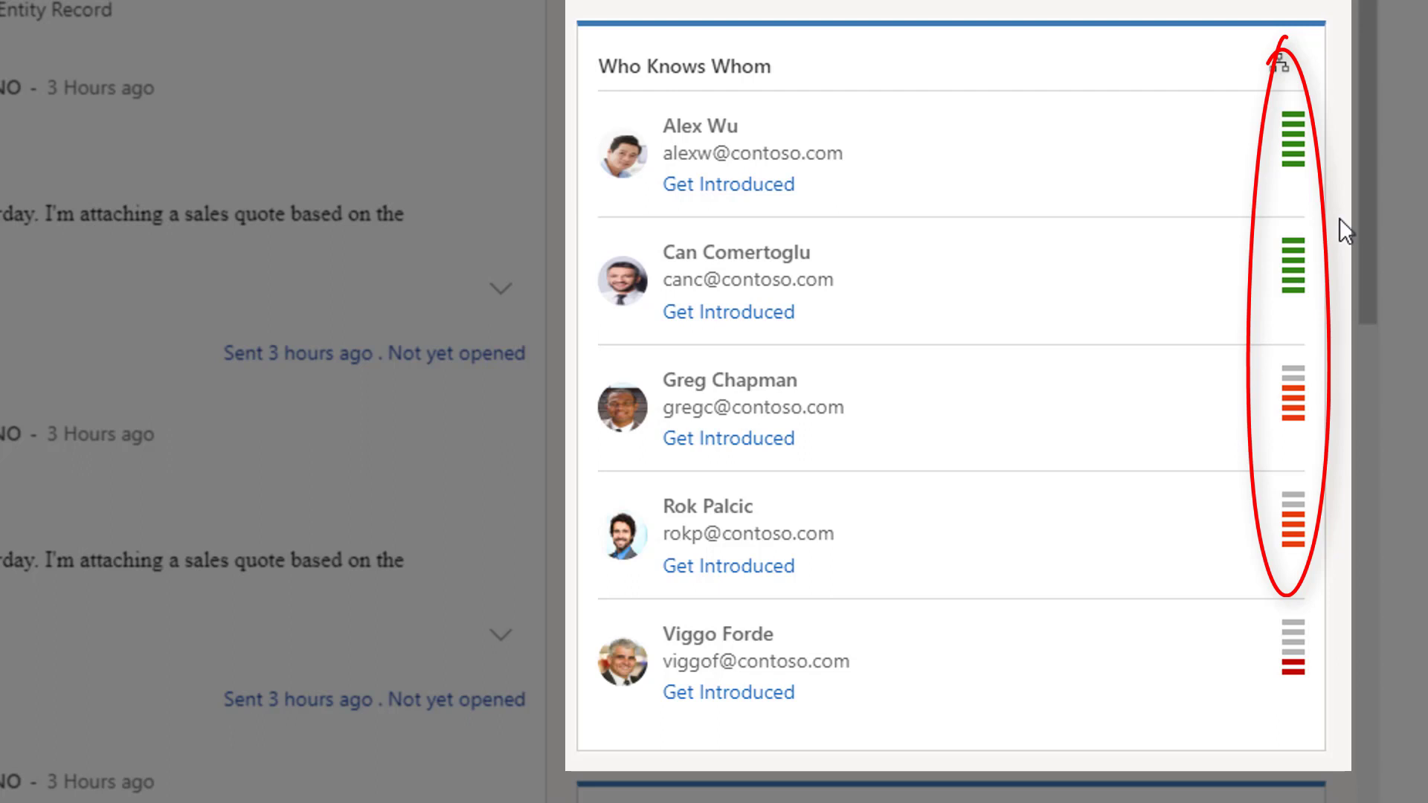
{"action": "left_click", "coordinate": [1279, 69]}
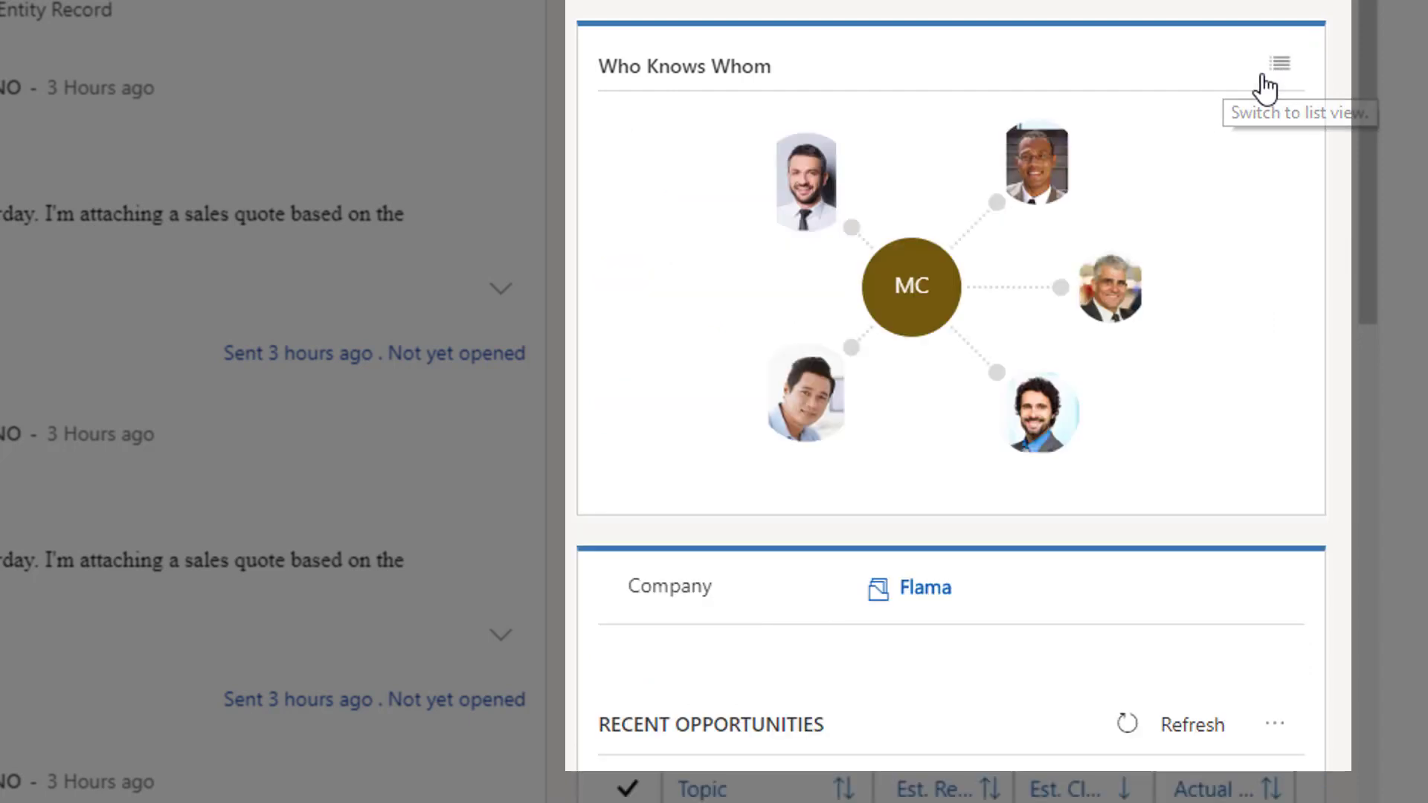
{"action": "left_click", "coordinate": [1038, 170]}
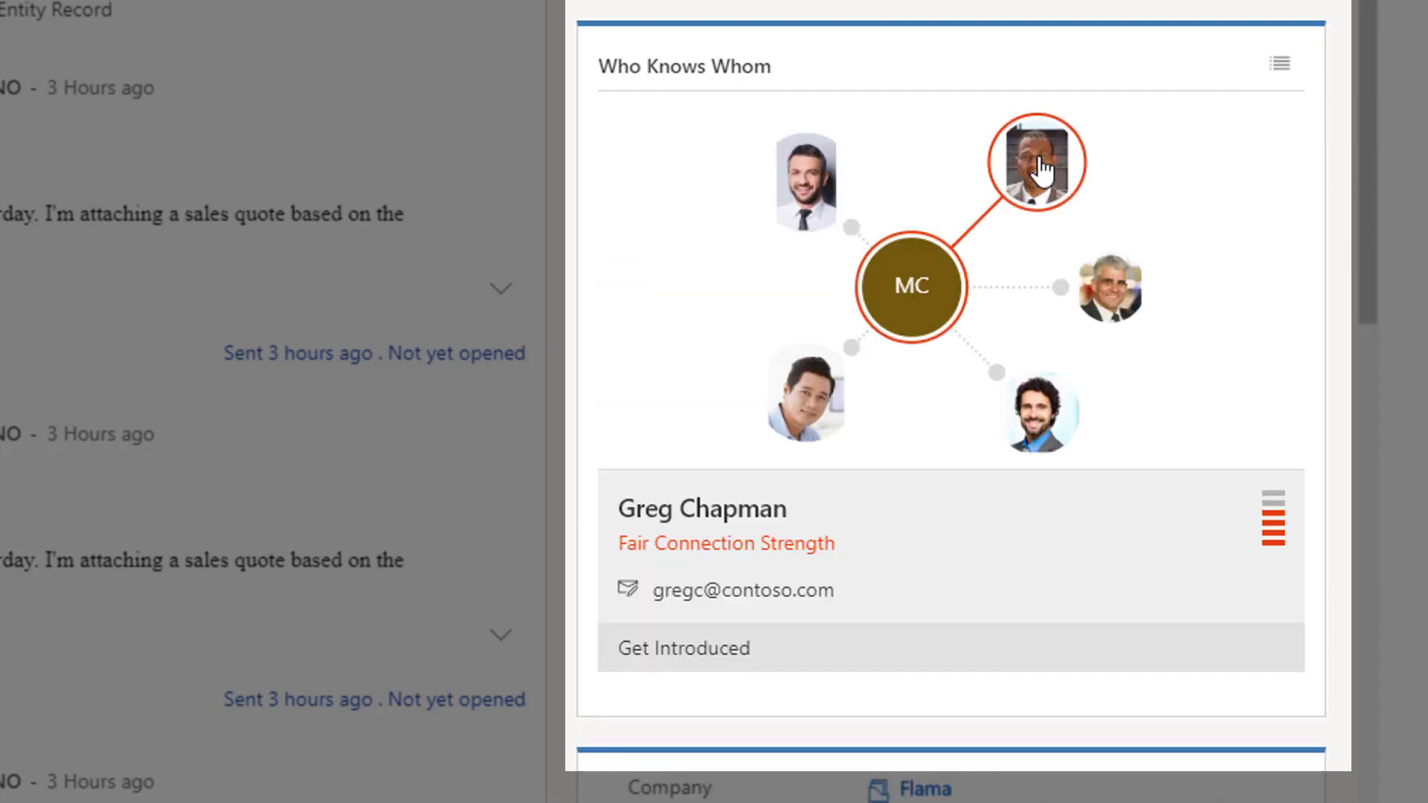
{"action": "left_click", "coordinate": [811, 391]}
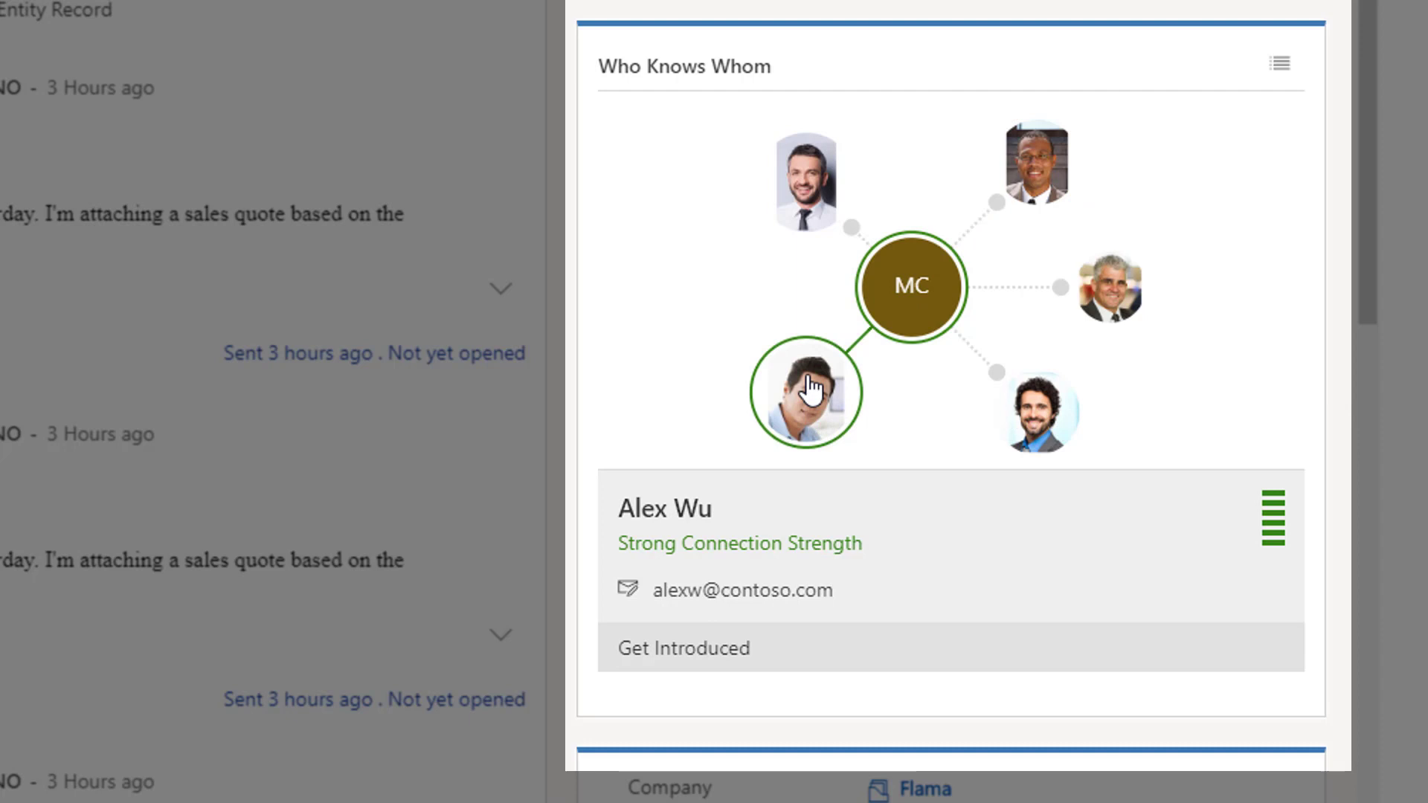
{"action": "left_click", "coordinate": [721, 656]}
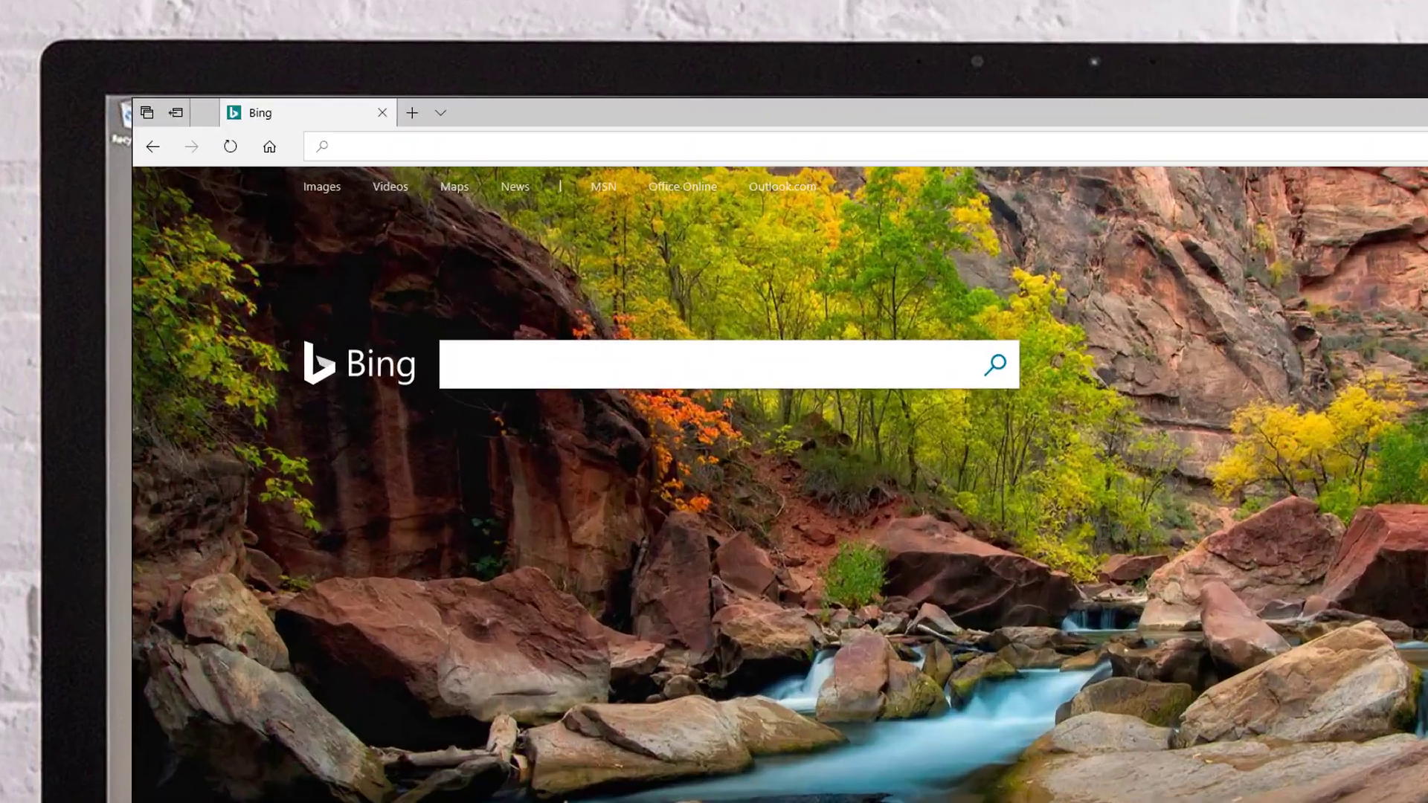
{"action": "type", "text": "microsoft"}
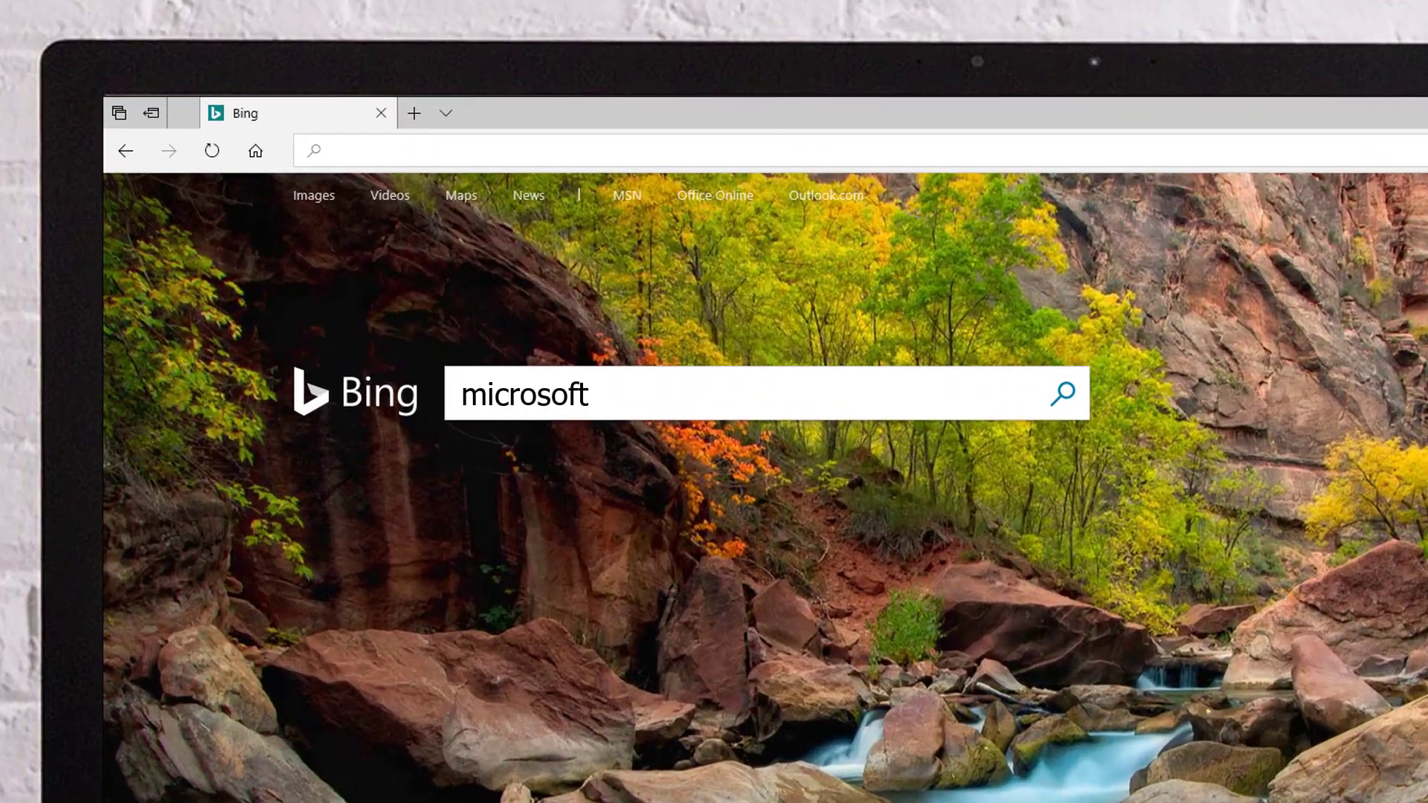
{"action": "type", "text": ".com/dynamics365"}
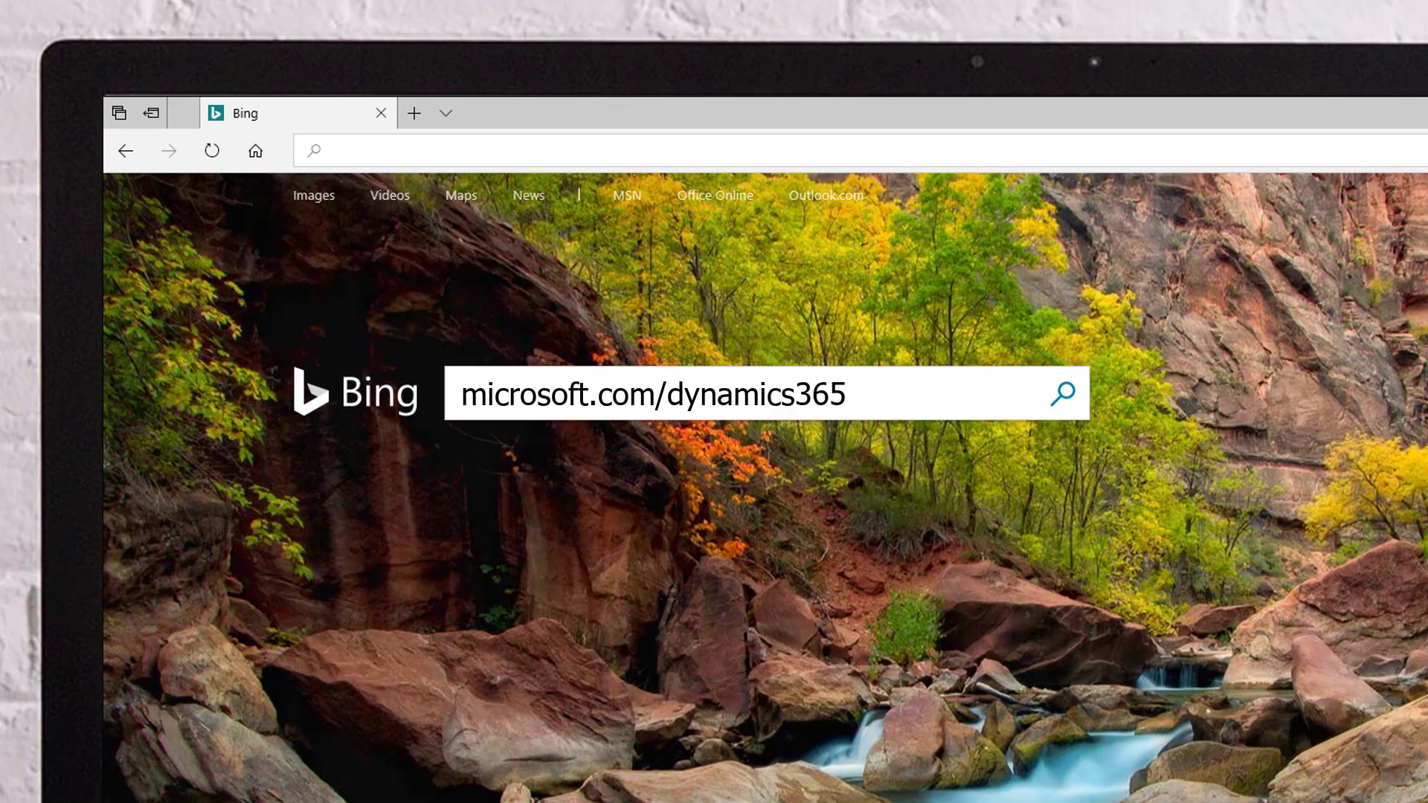